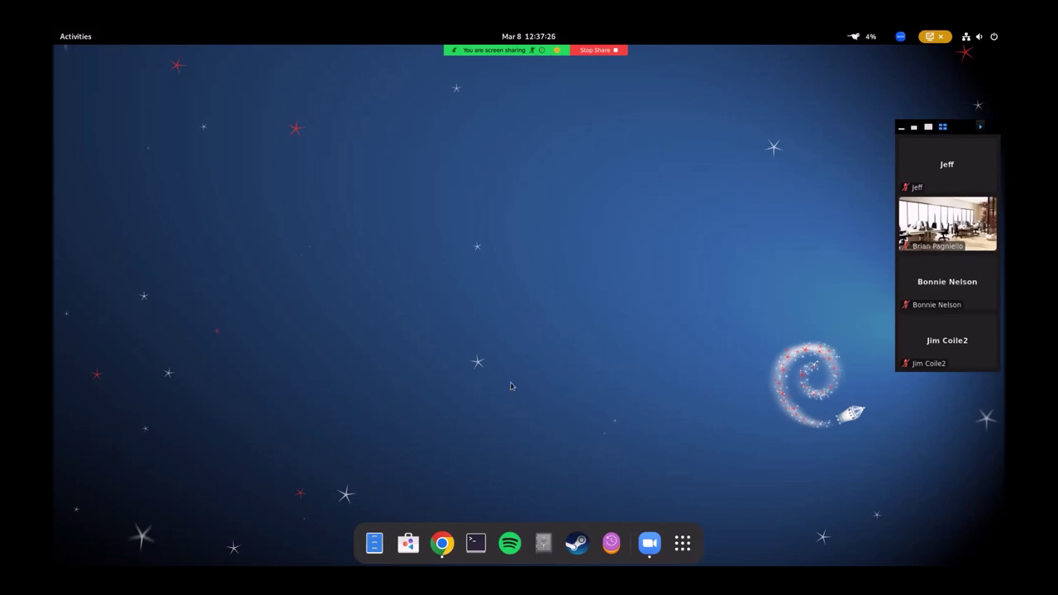
- Open the Disks utility and place its window near the middle of the desktop
{"action": "key", "text": "super"}
{"action": "type", "text": "sd"}
{"action": "key", "text": "BackSpace"}
{"action": "key", "text": "BackSpace"}
{"action": "type", "text": "disks"}
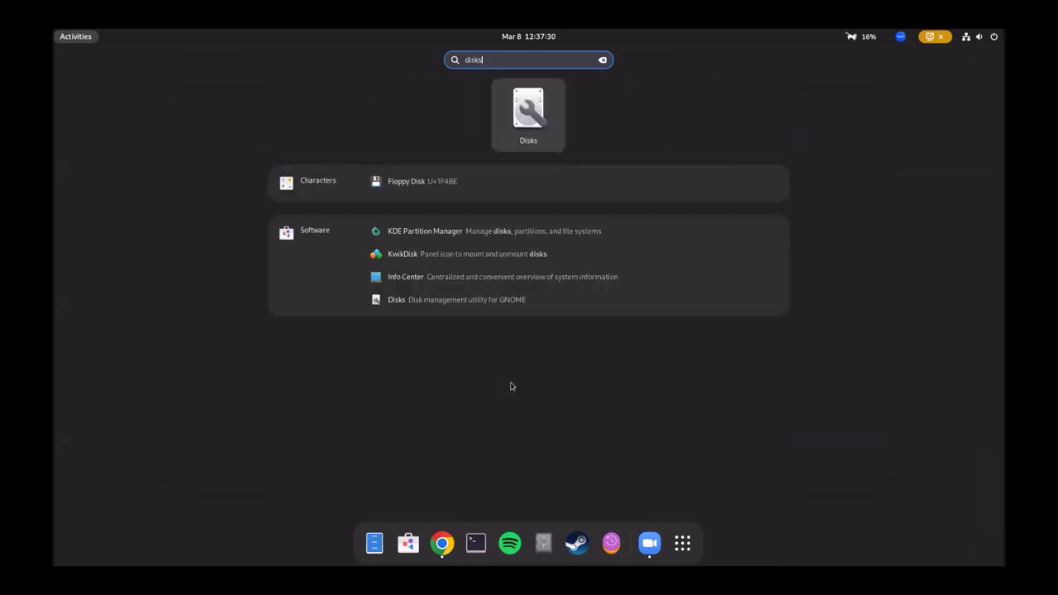
{"action": "key", "text": "Return"}
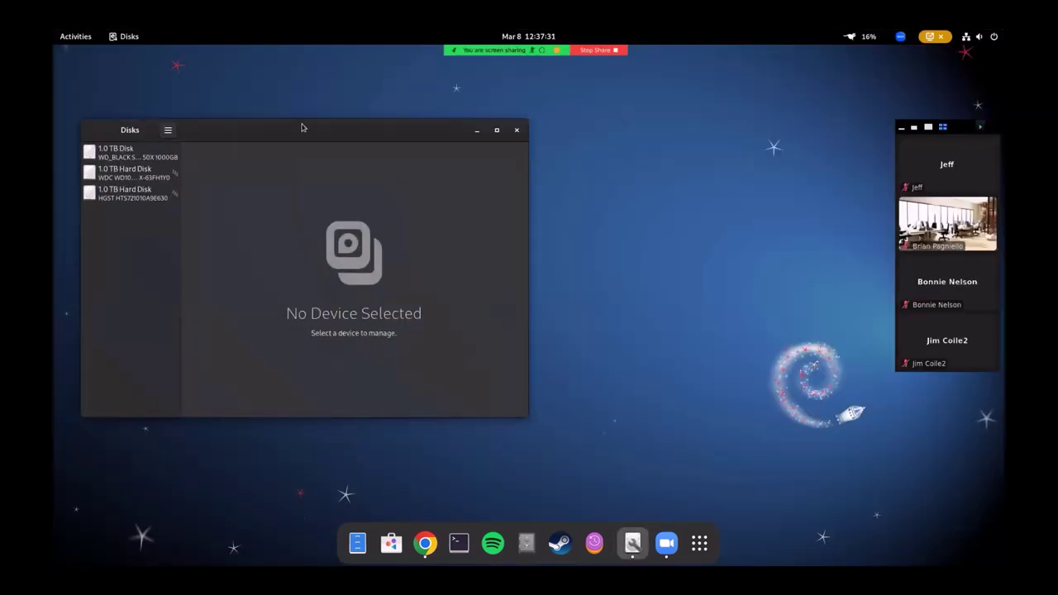
{"action": "left_click_drag", "start_coordinate": [303, 129], "coordinate": [457, 139]}
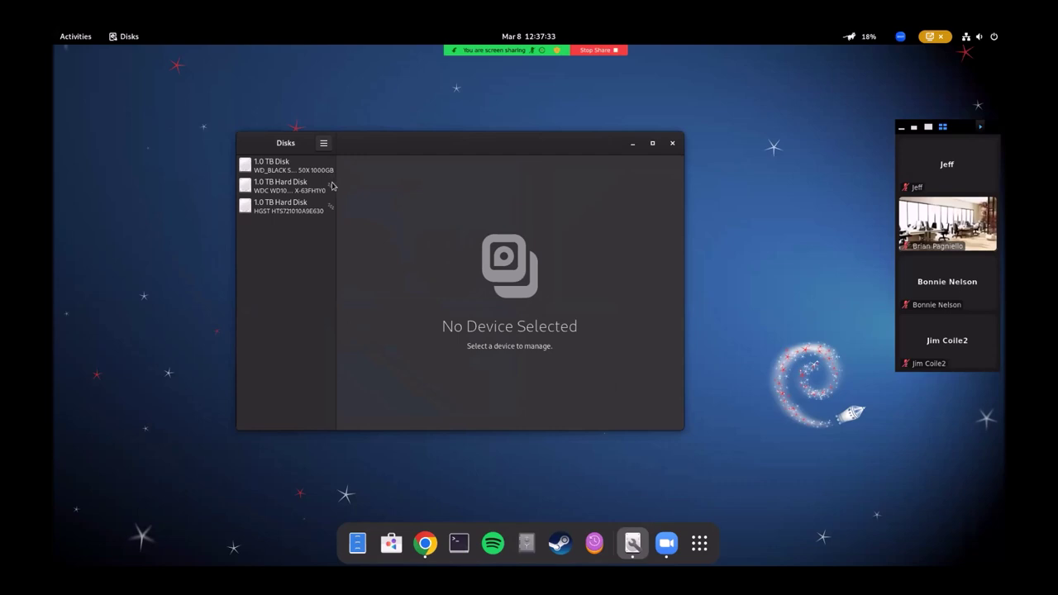
- Inspect the WD_BLACK 1.0 TB disk, viewing the details of its Filesystem and Home partitions
{"action": "left_click", "coordinate": [258, 168]}
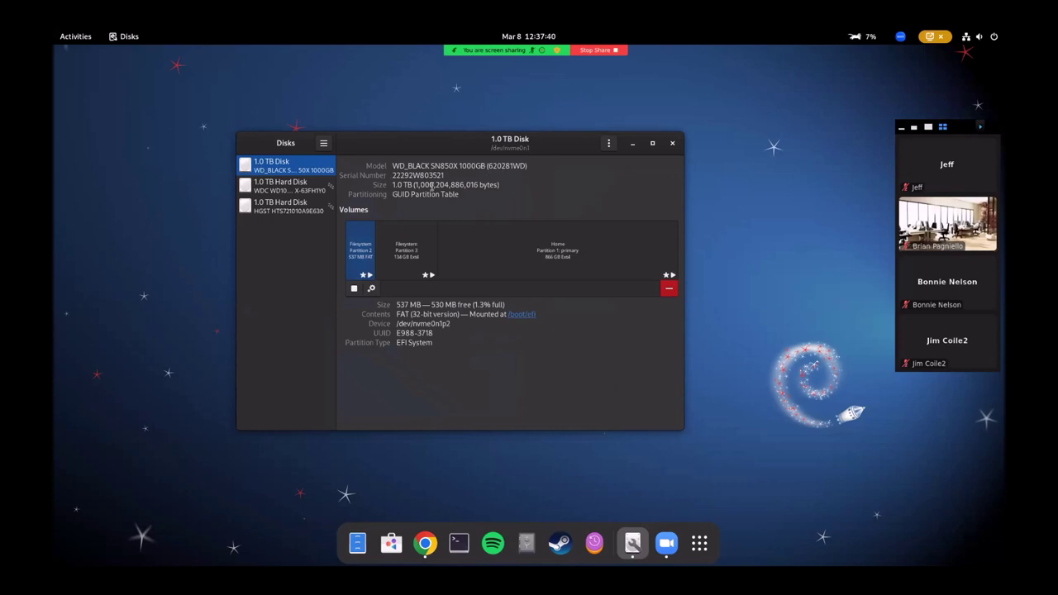
{"action": "left_click", "coordinate": [402, 244]}
{"action": "left_click", "coordinate": [506, 246]}
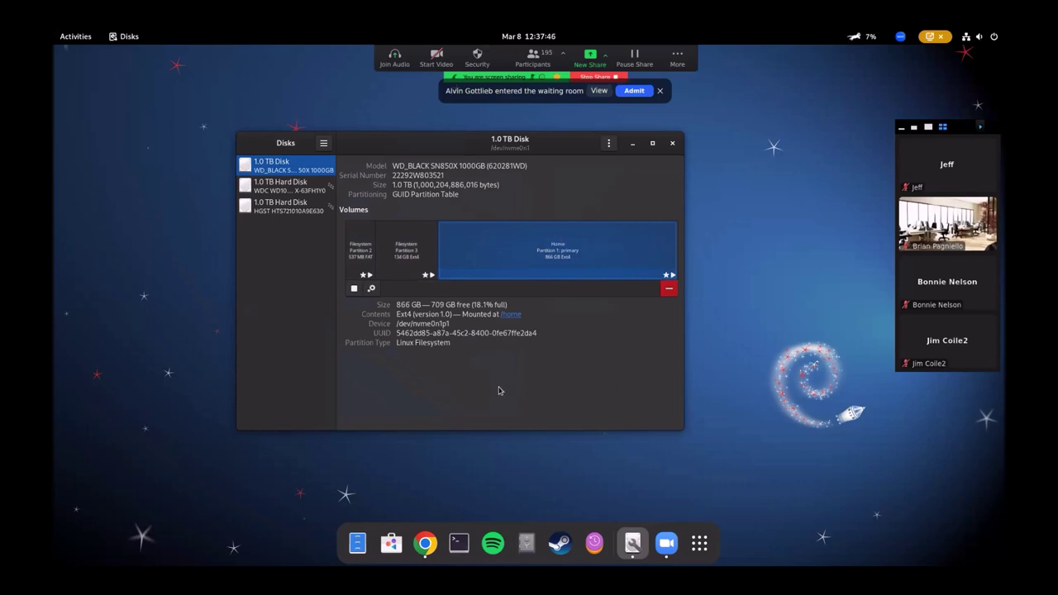
- Compare the Backup volumes on the WDC and HGST 1.0 TB hard disks and minimize Disks
{"action": "left_click", "coordinate": [263, 190]}
{"action": "left_click", "coordinate": [261, 206]}
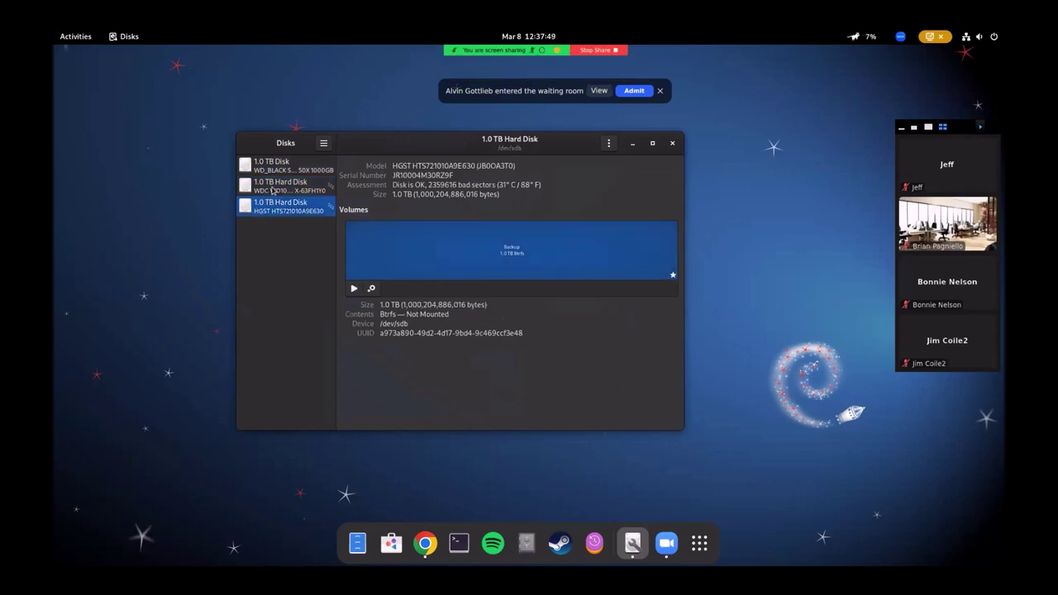
{"action": "left_click", "coordinate": [272, 190]}
{"action": "left_click", "coordinate": [266, 211]}
{"action": "left_click", "coordinate": [271, 189]}
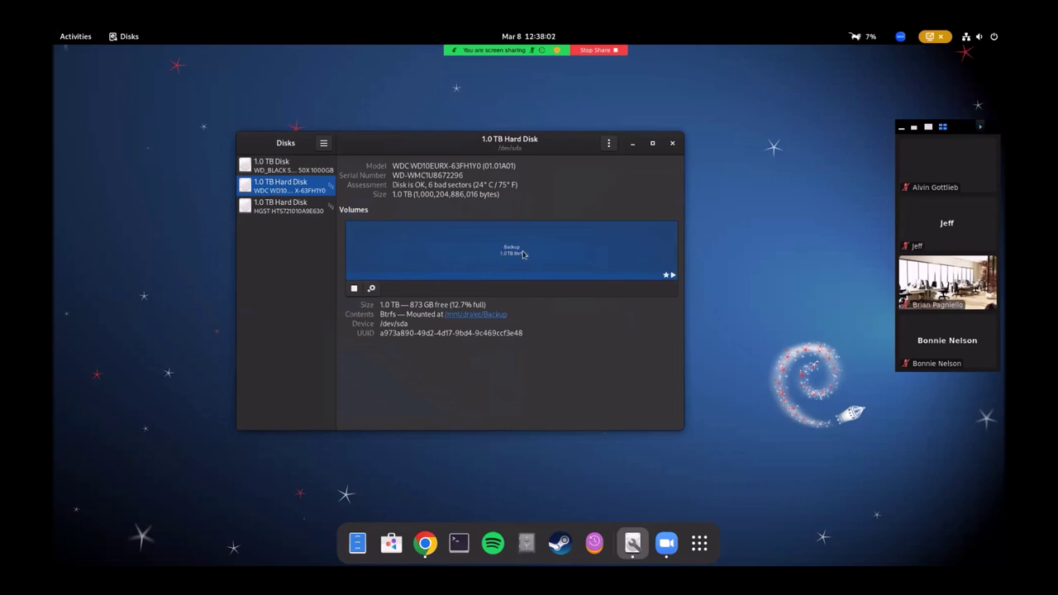
{"action": "left_click", "coordinate": [633, 144]}
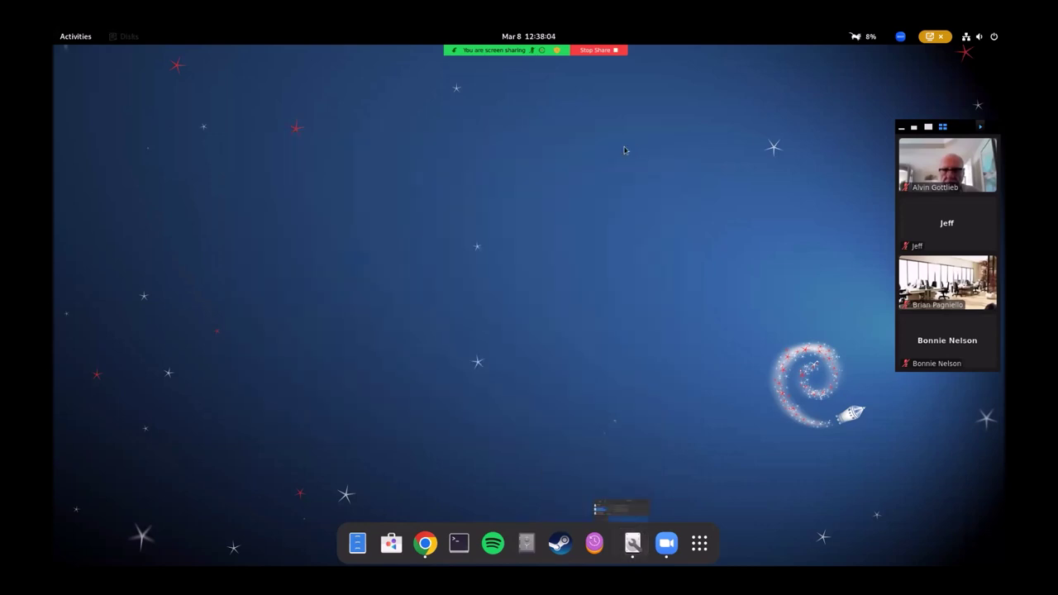
- Open Backups near the middle of the desktop and look over its Help contents, closing the help window when done
{"action": "left_click", "coordinate": [526, 543]}
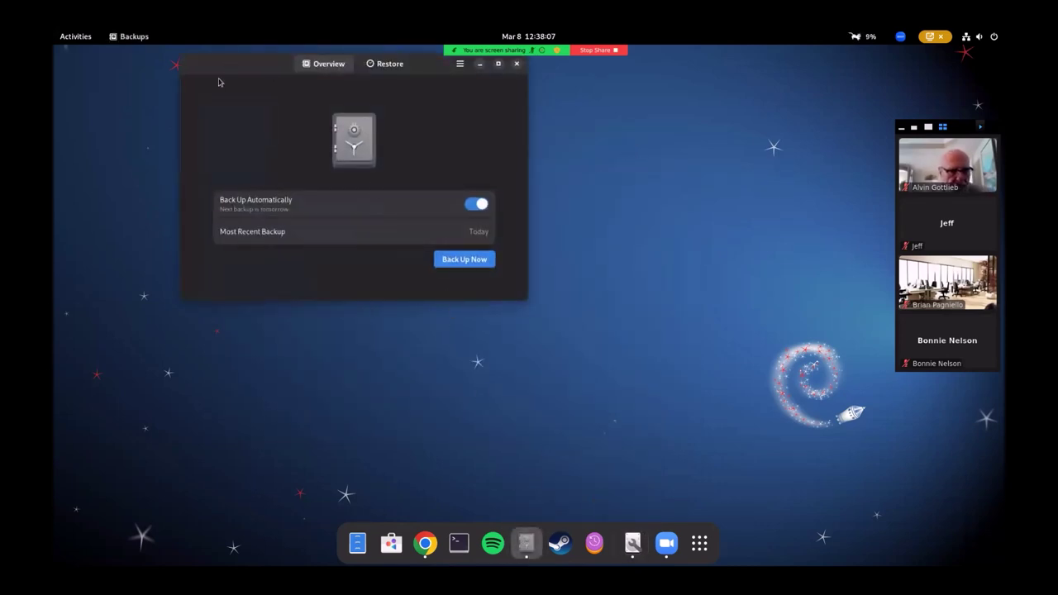
{"action": "left_click_drag", "start_coordinate": [232, 69], "coordinate": [363, 171]}
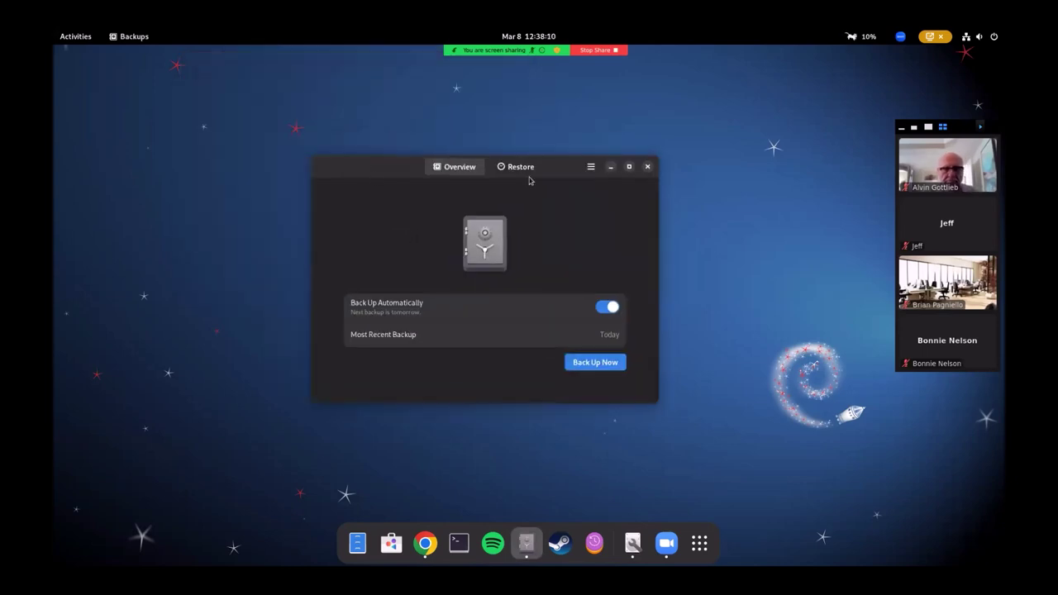
{"action": "left_click", "coordinate": [592, 168]}
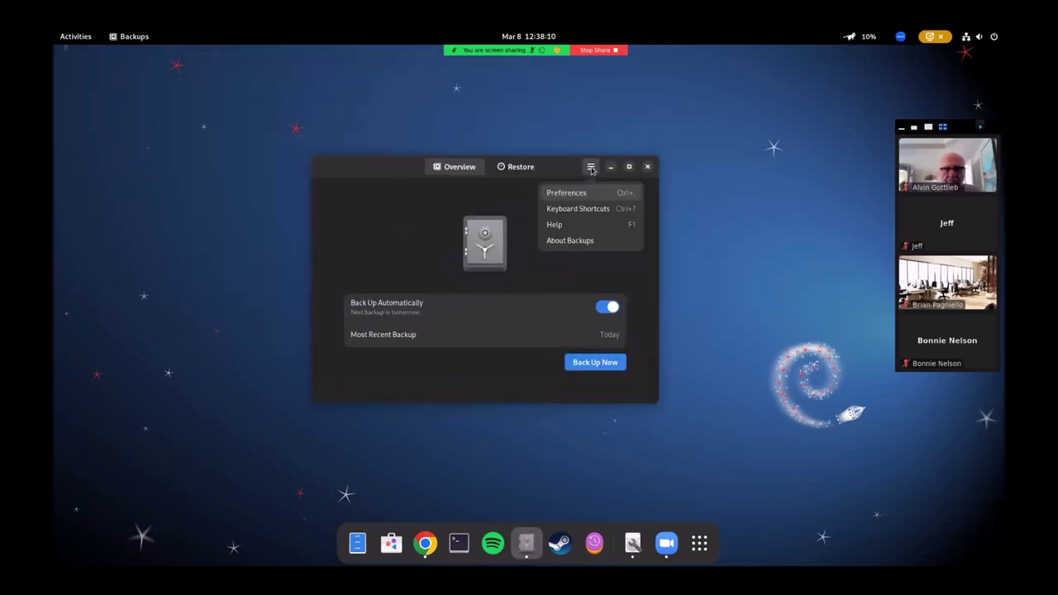
{"action": "left_click", "coordinate": [561, 225]}
{"action": "left_click_drag", "start_coordinate": [391, 52], "coordinate": [612, 81]}
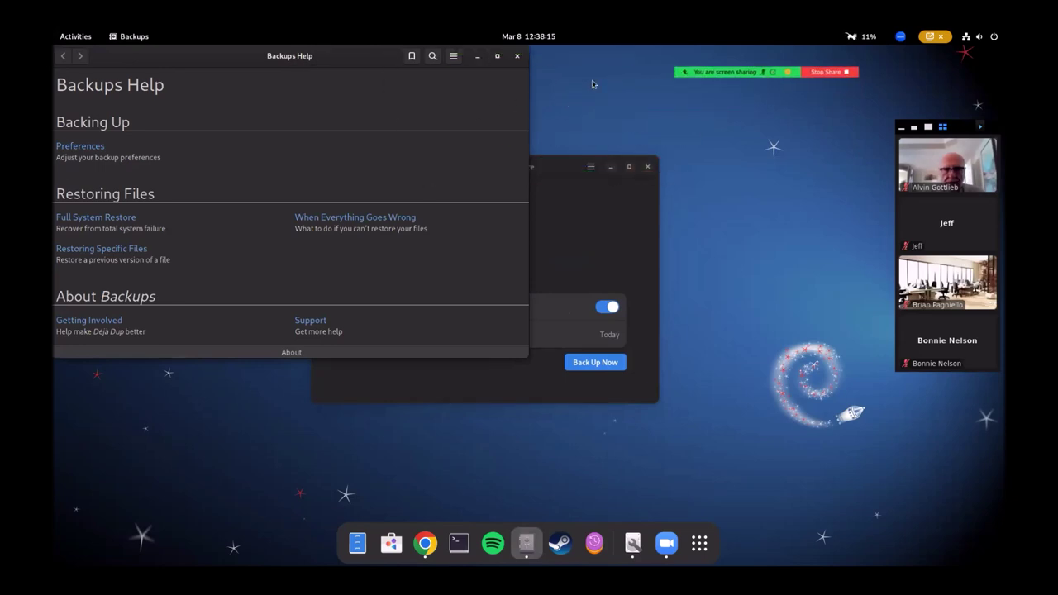
{"action": "left_click", "coordinate": [517, 56]}
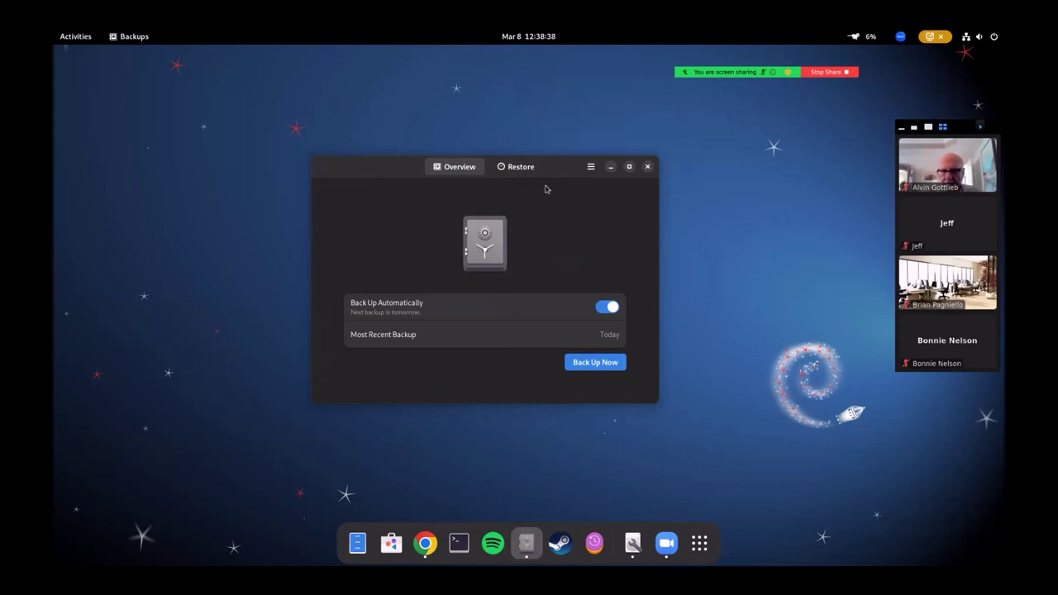
- Open the Backups preferences to review the storage location and backup schedule
{"action": "left_click", "coordinate": [590, 168]}
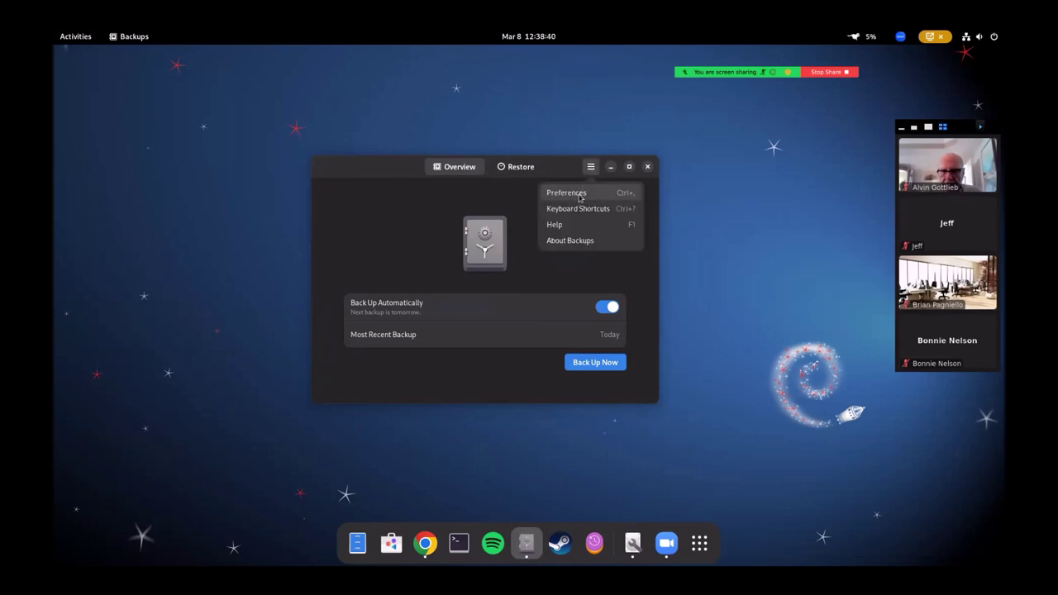
{"action": "left_click", "coordinate": [581, 195]}
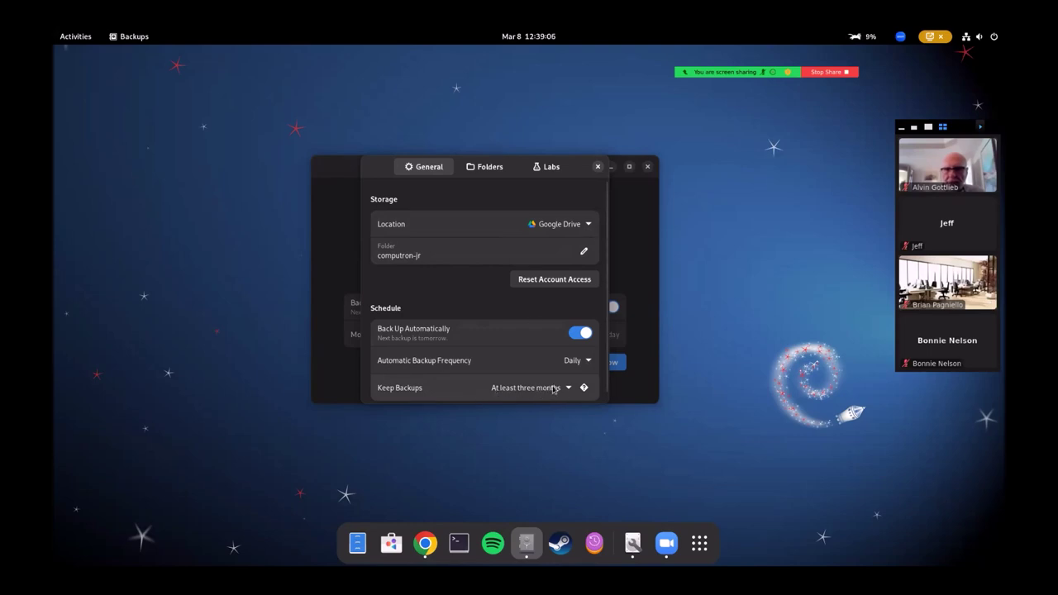
- Open the Documents folder in Files, maximize the window and show the end of the file list
{"action": "left_click", "coordinate": [347, 551]}
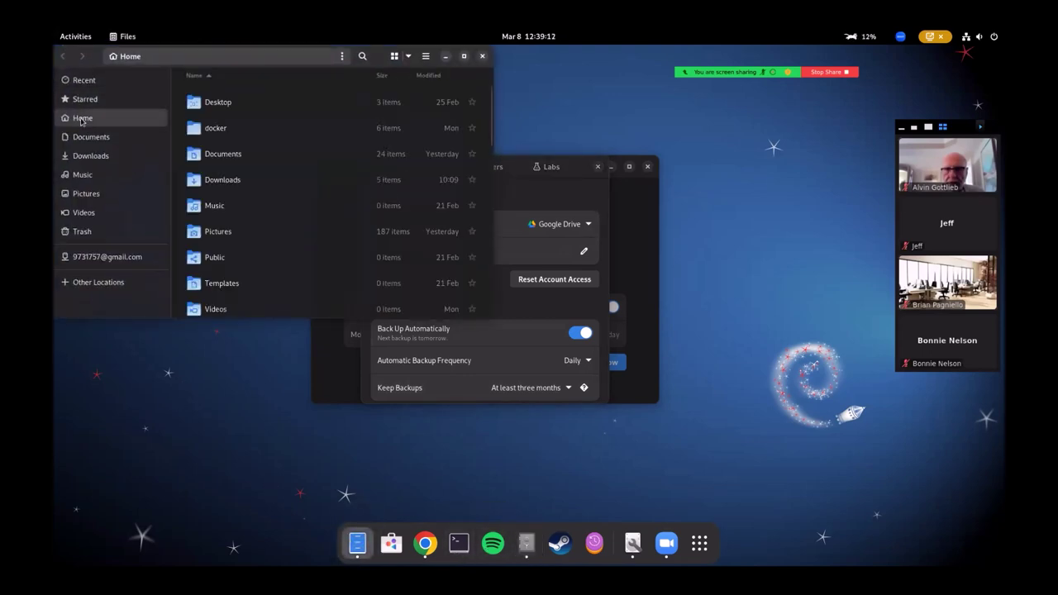
{"action": "double_click", "coordinate": [222, 158]}
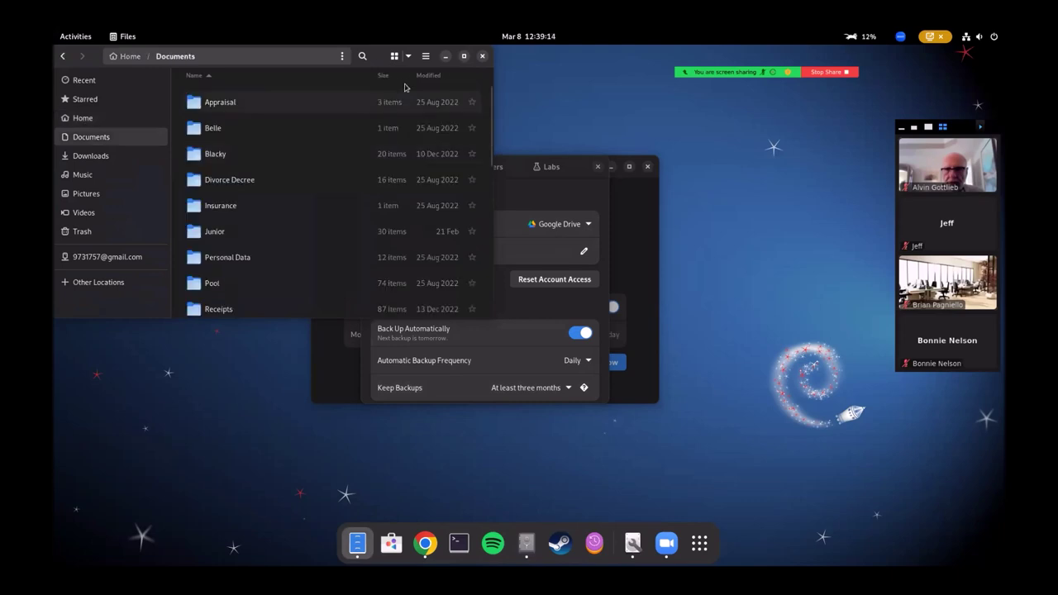
{"action": "left_click", "coordinate": [464, 56]}
{"action": "scroll", "coordinate": [279, 424], "scroll_direction": "down", "scroll_amount": 3}
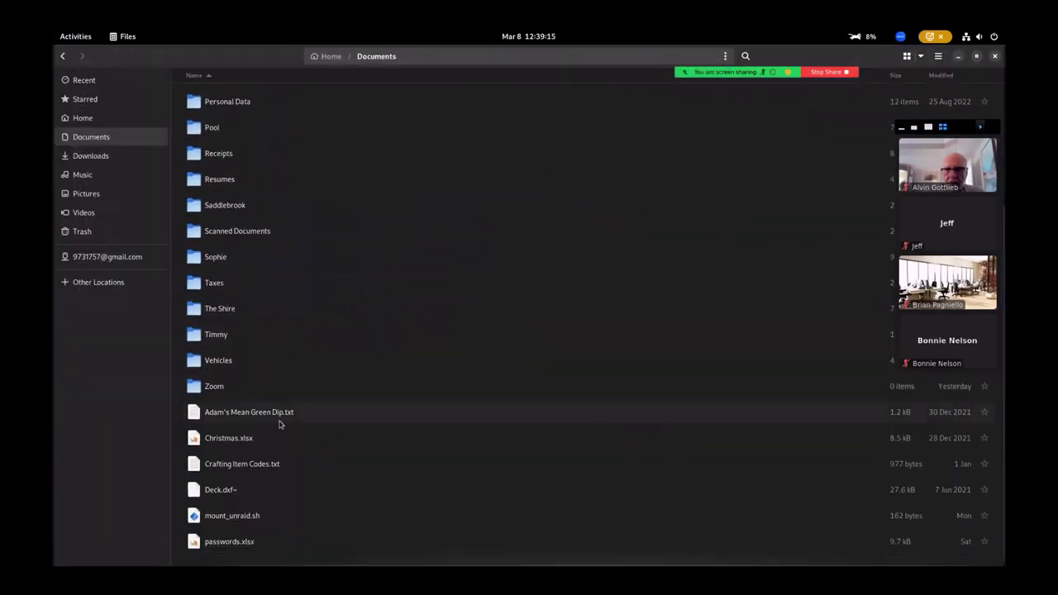
- Create an empty test.txt in Documents with touch in a terminal opened there, close the terminal and select the new file
{"action": "right_click", "coordinate": [254, 561]}
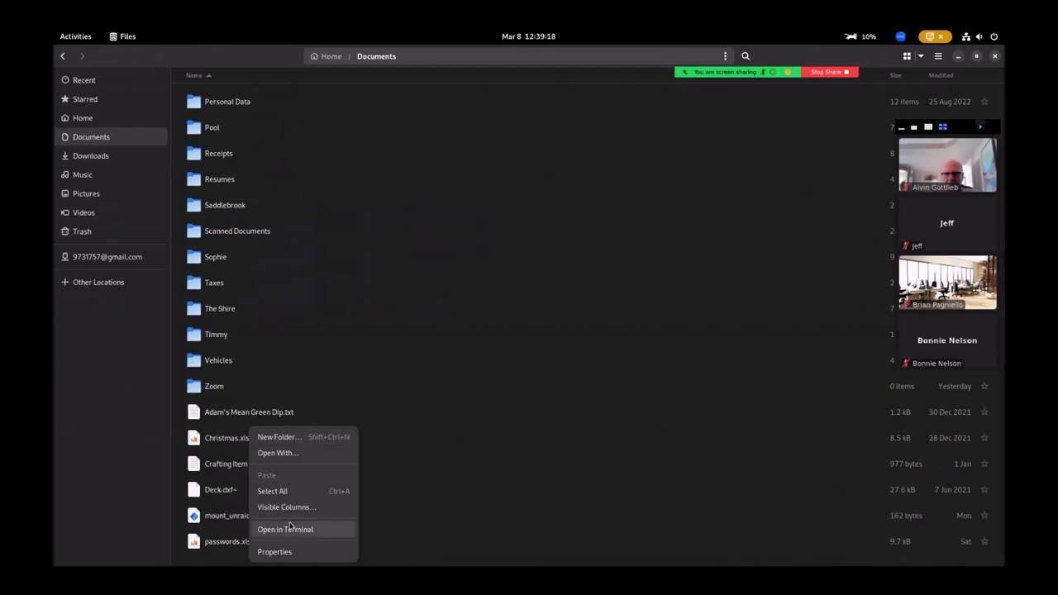
{"action": "left_click", "coordinate": [286, 529]}
{"action": "type", "text": "touch test.txt"}
{"action": "key", "text": "Return"}
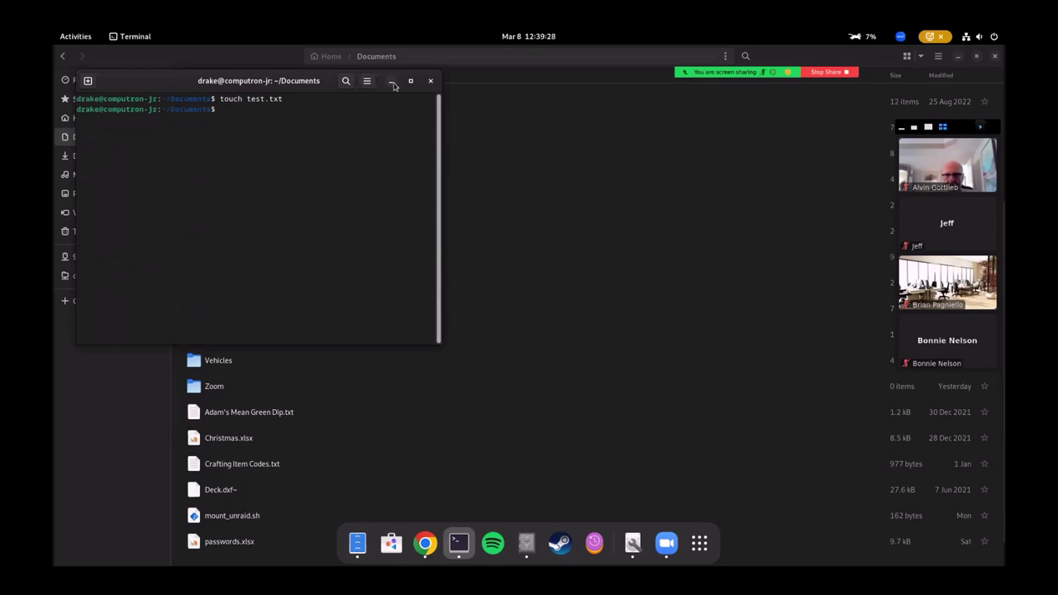
{"action": "left_click", "coordinate": [430, 80]}
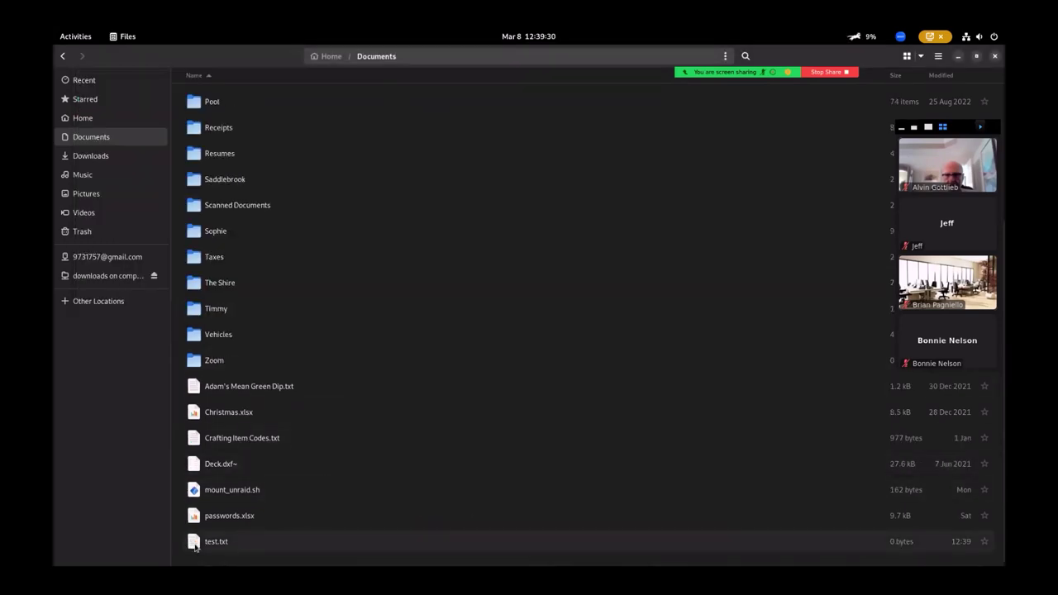
{"action": "left_click", "coordinate": [190, 545]}
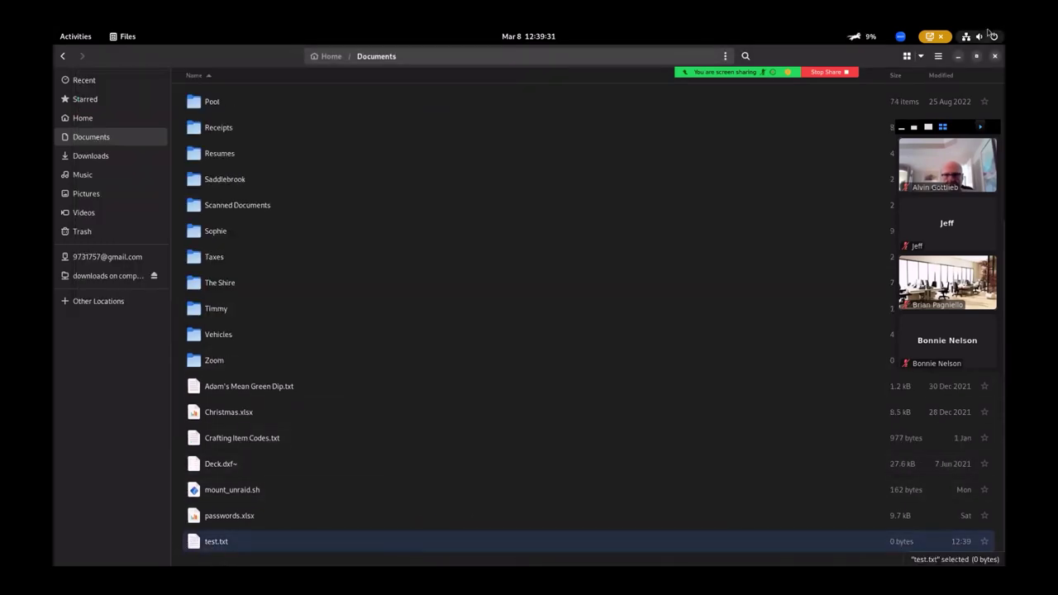
- Return to Backups, close its preferences and start a backup immediately with the progress details expanded
{"action": "left_click", "coordinate": [958, 56]}
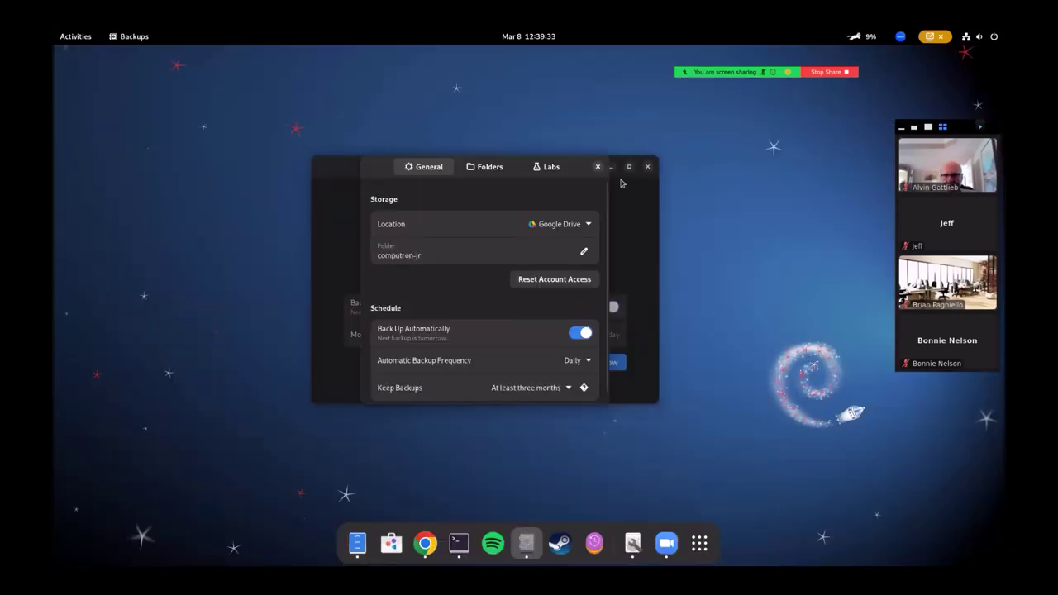
{"action": "left_click", "coordinate": [598, 166]}
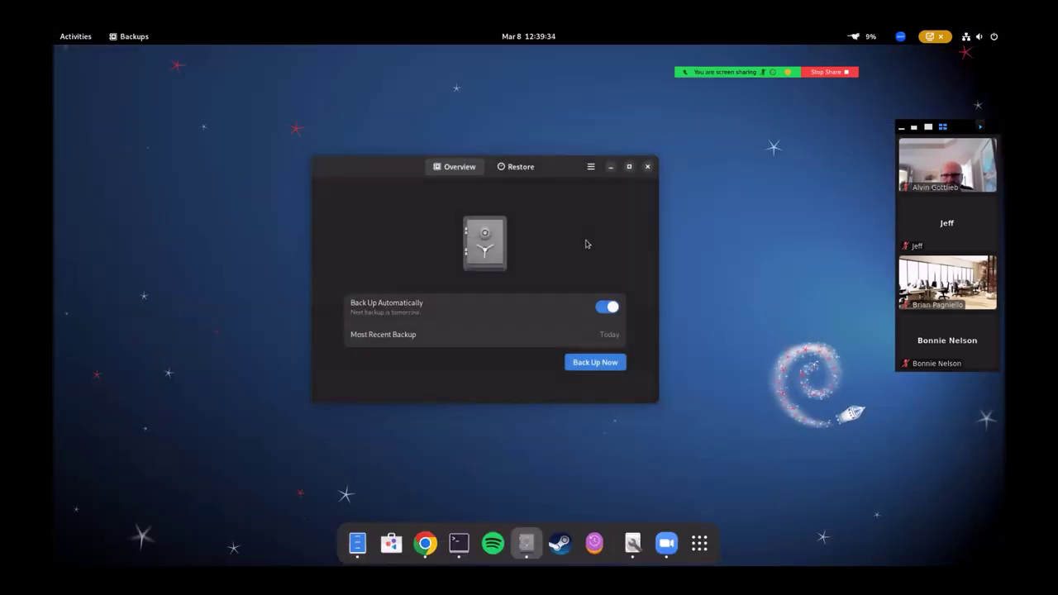
{"action": "left_click", "coordinate": [612, 373]}
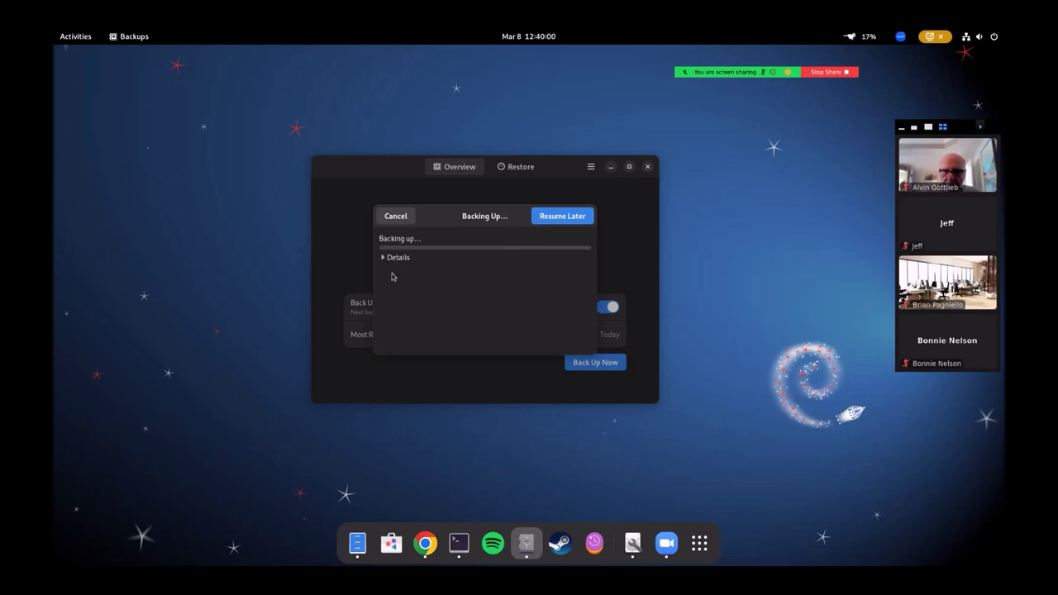
{"action": "left_click", "coordinate": [382, 259]}
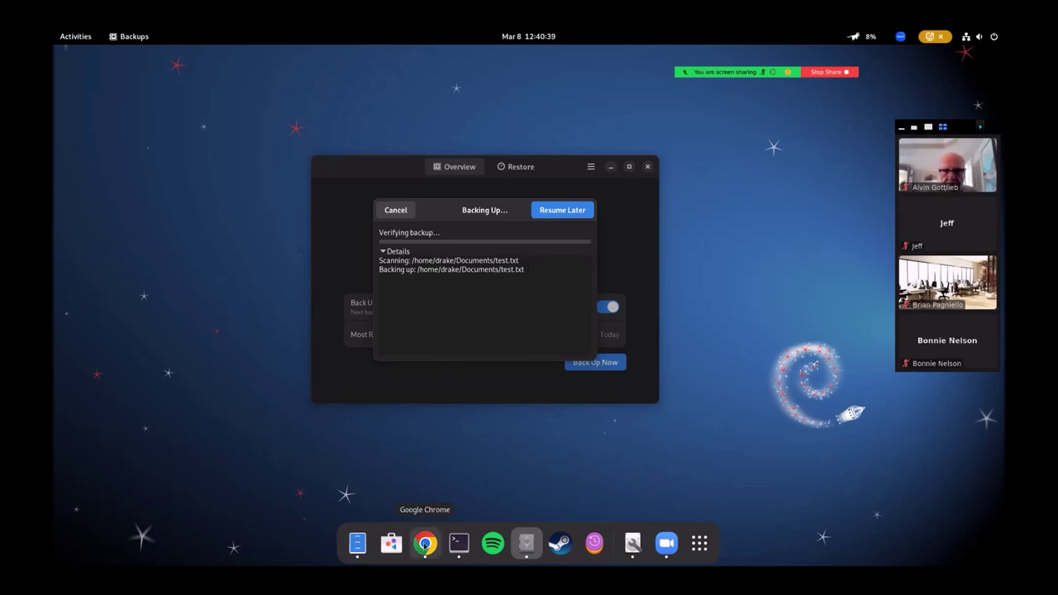
- Switch to Google Chrome, collapse the meeting's participant thumbnails and open Google Drive in a new tab
{"action": "left_click", "coordinate": [425, 544]}
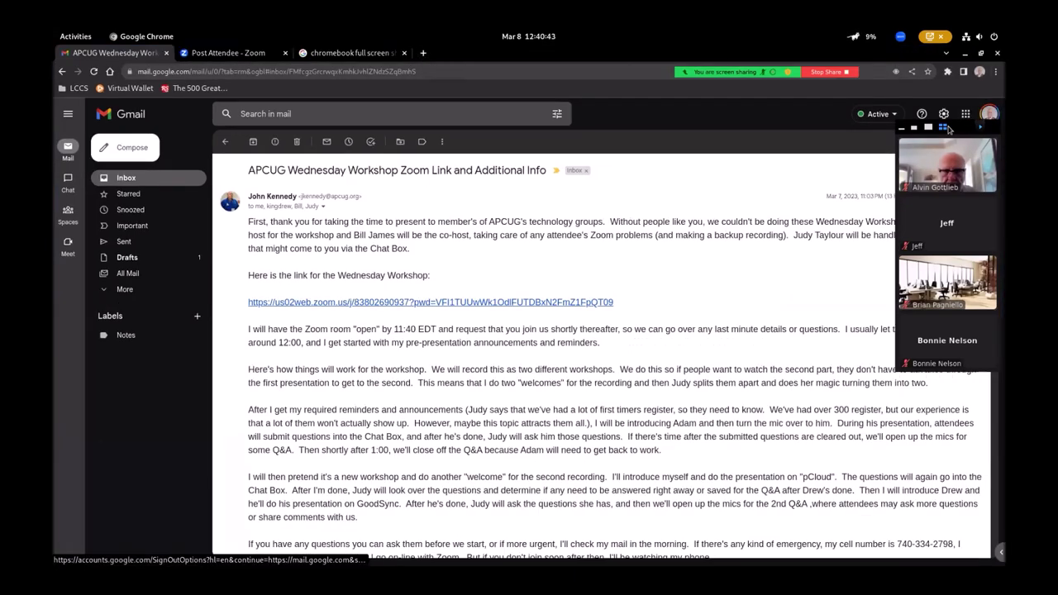
{"action": "left_click", "coordinate": [901, 129]}
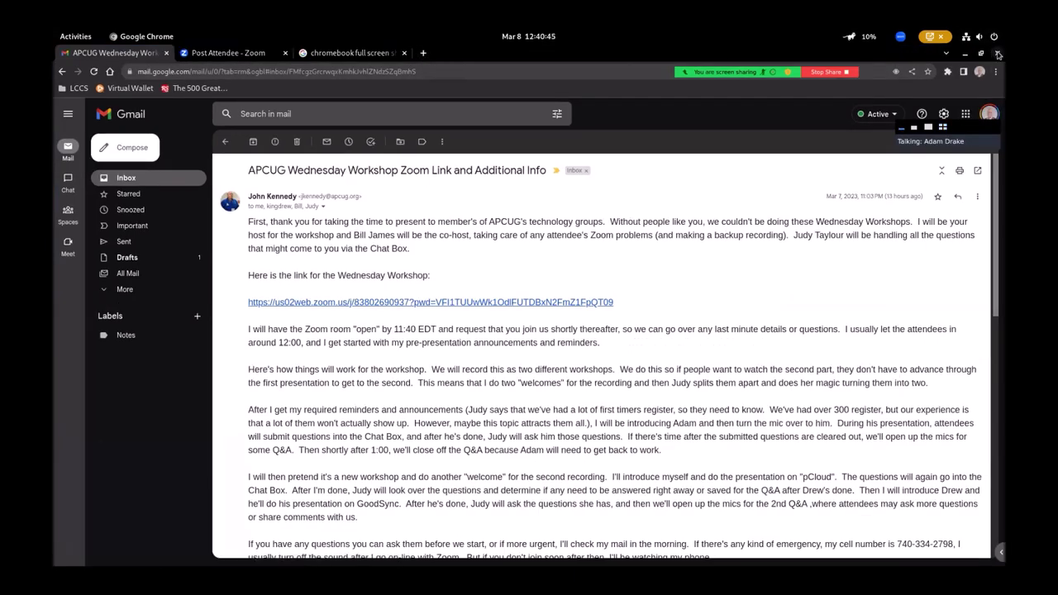
{"action": "left_click", "coordinate": [423, 52]}
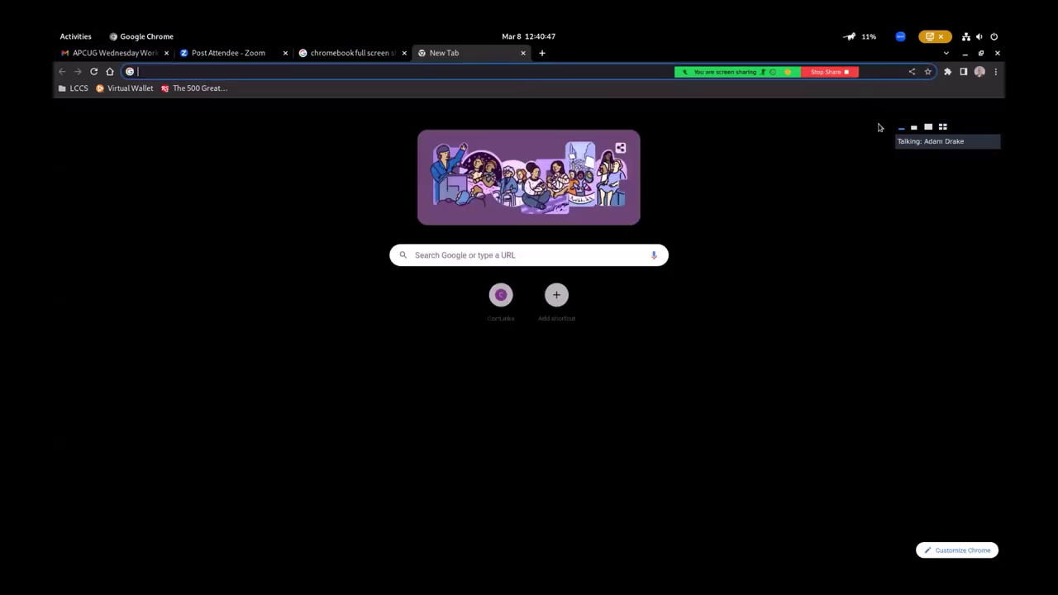
{"action": "left_click", "coordinate": [965, 114]}
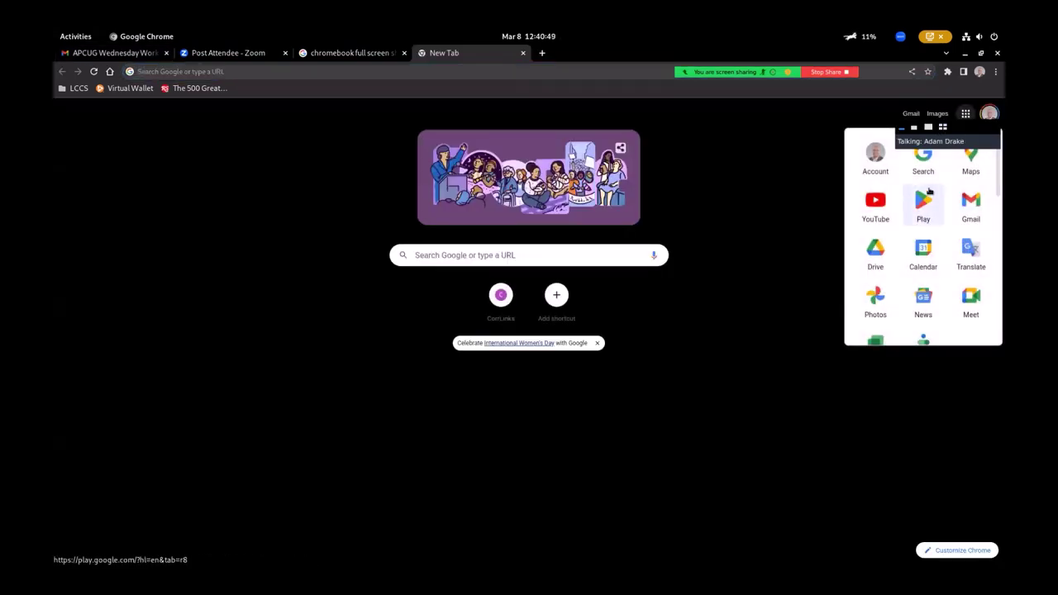
{"action": "left_click", "coordinate": [876, 248]}
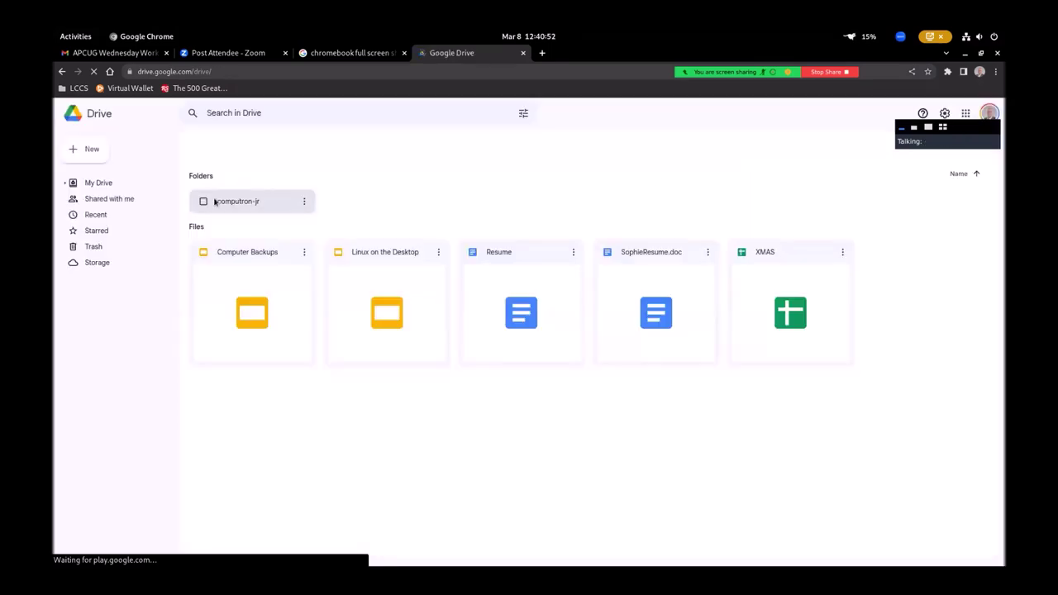
- Open the computron-jr folder in Drive and look through its backup files
{"action": "double_click", "coordinate": [233, 201]}
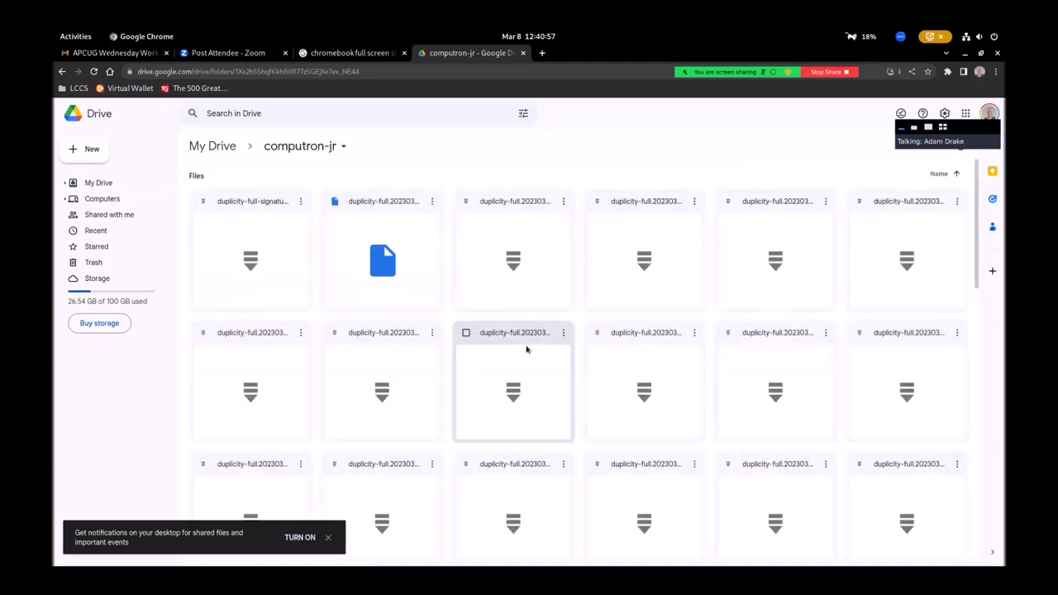
{"action": "scroll", "coordinate": [321, 283], "scroll_direction": "down", "scroll_amount": 5}
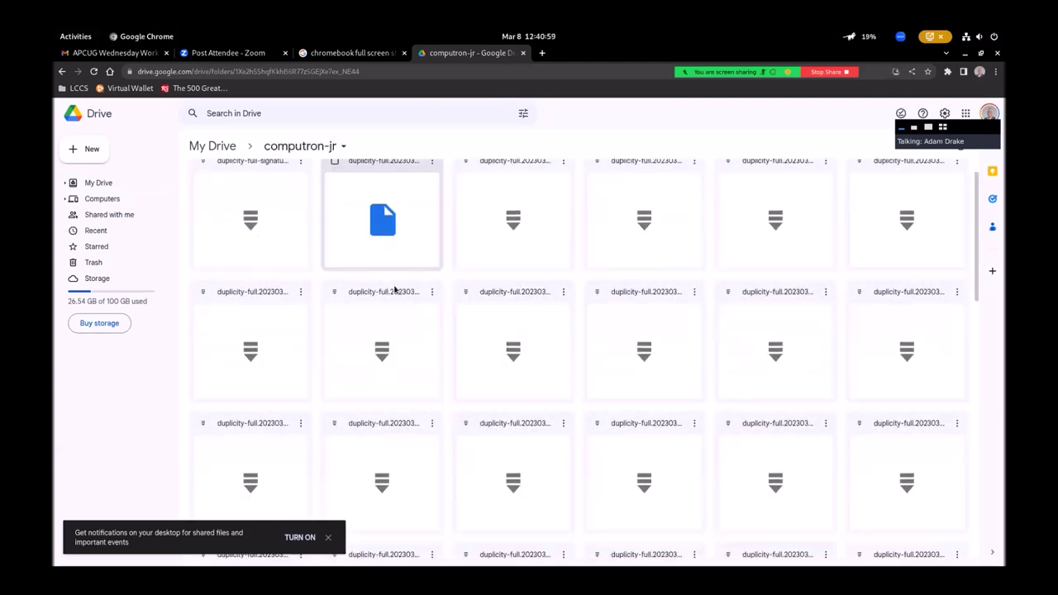
{"action": "scroll", "coordinate": [442, 421], "scroll_direction": "down", "scroll_amount": 10}
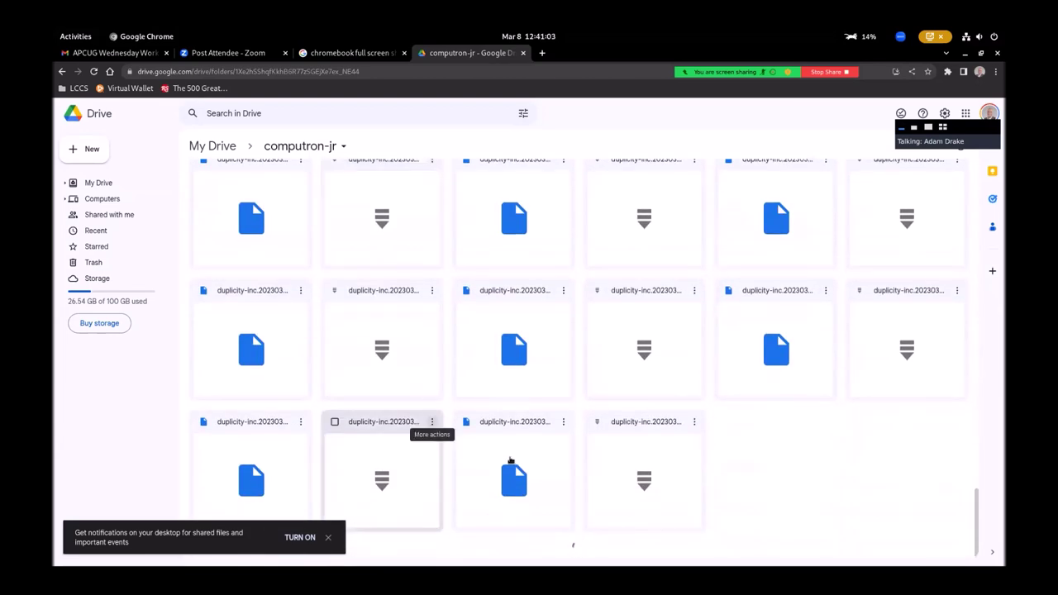
{"action": "scroll", "coordinate": [432, 428], "scroll_direction": "up", "scroll_amount": 10}
{"action": "scroll", "coordinate": [430, 399], "scroll_direction": "up", "scroll_amount": 2}
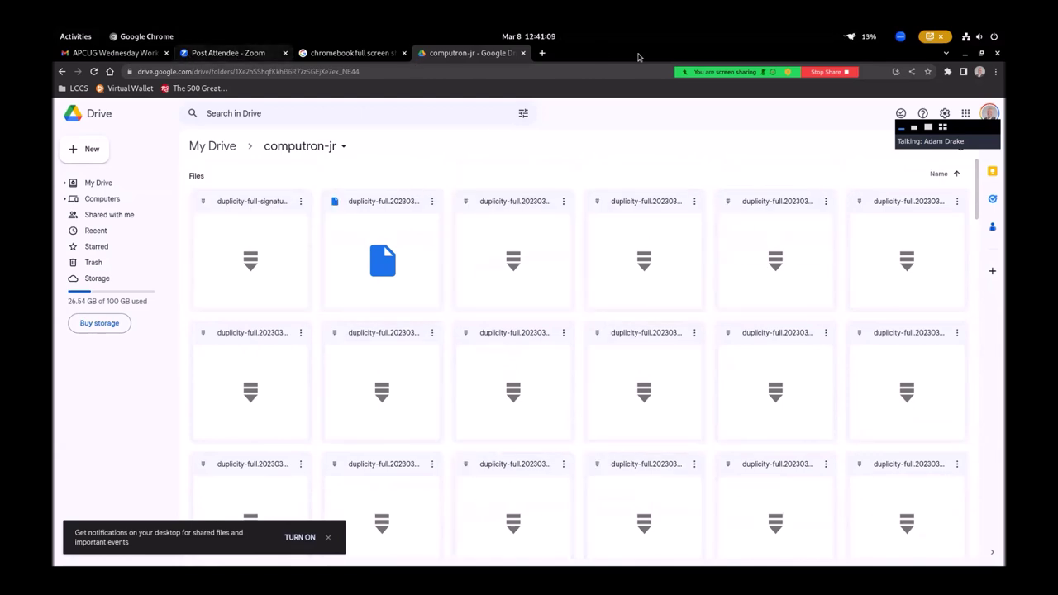
- Minimize Chrome, switch to Pika Backup, start a backup of the Home folder immediately and show the schedule settings
{"action": "left_click", "coordinate": [965, 55]}
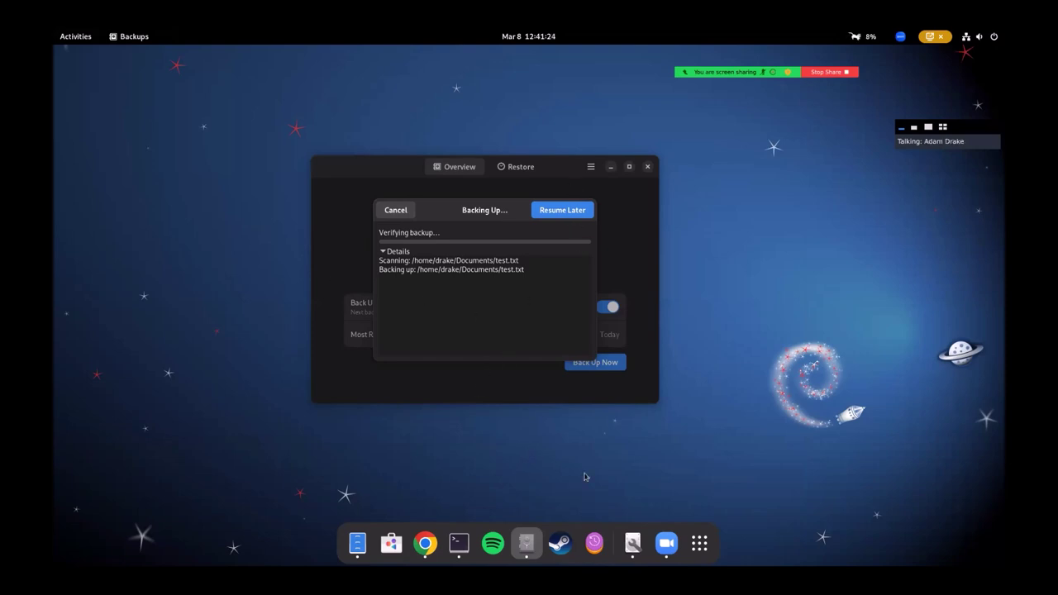
{"action": "left_click", "coordinate": [594, 544]}
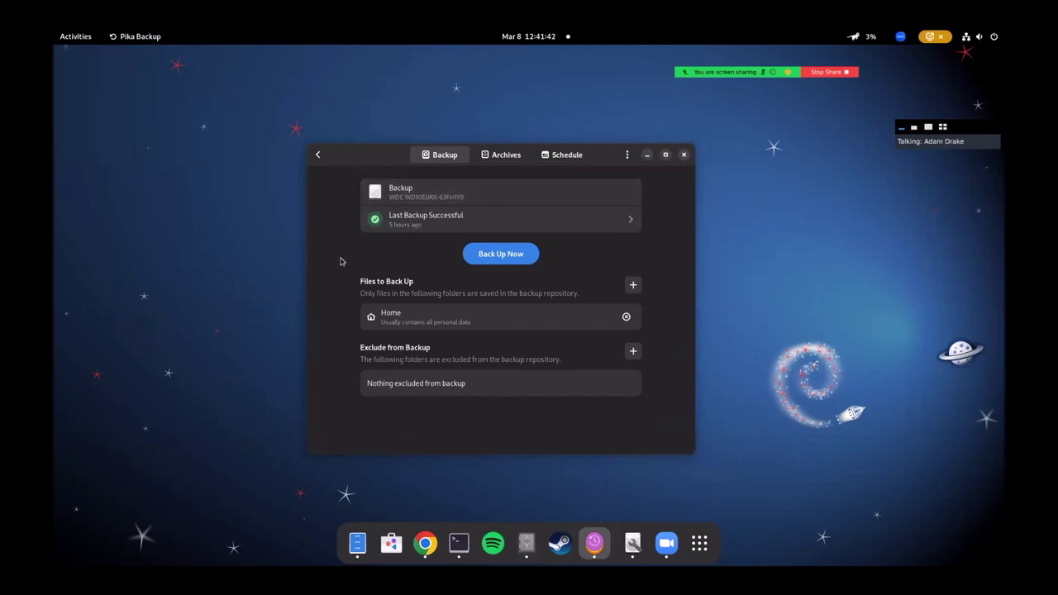
{"action": "left_click", "coordinate": [521, 257]}
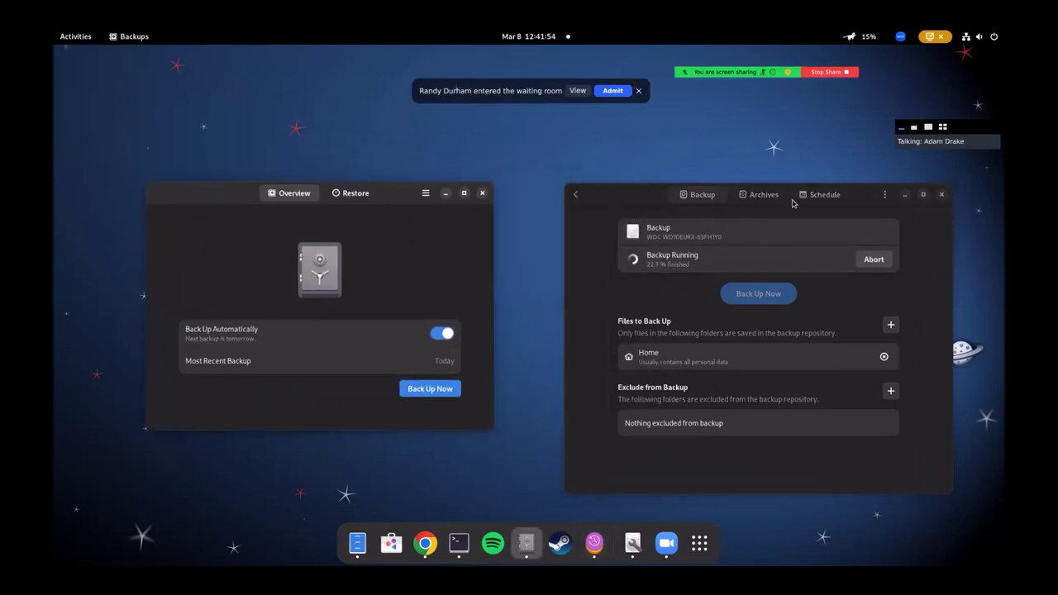
{"action": "left_click", "coordinate": [817, 197]}
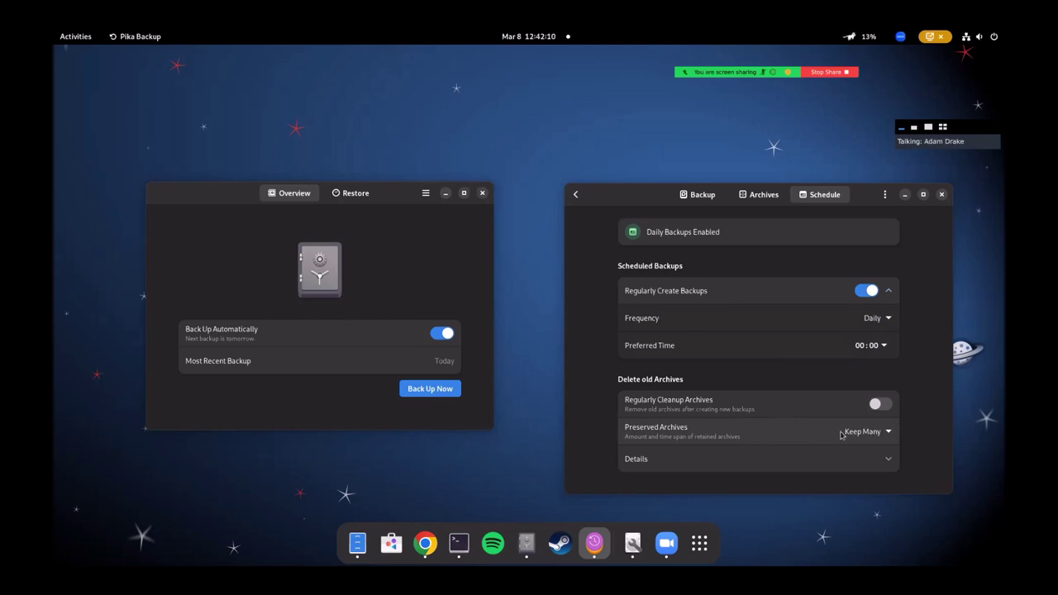
- In Backups, browse the restorable files from the 03/08/2023 02:13:49 AM backup and look inside its Documents folder
{"action": "left_click", "coordinate": [370, 199]}
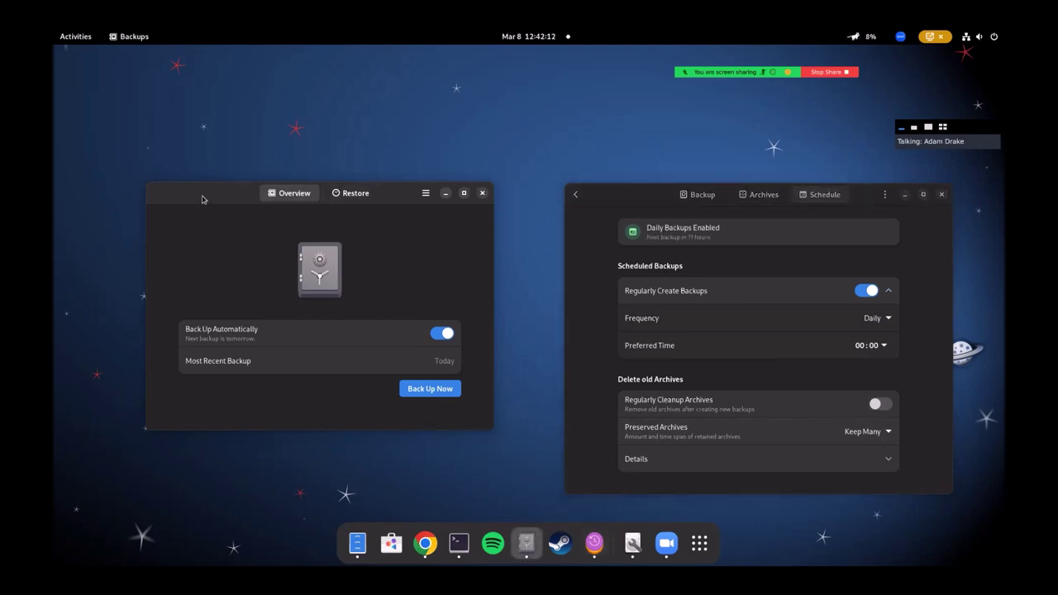
{"action": "left_click", "coordinate": [351, 195]}
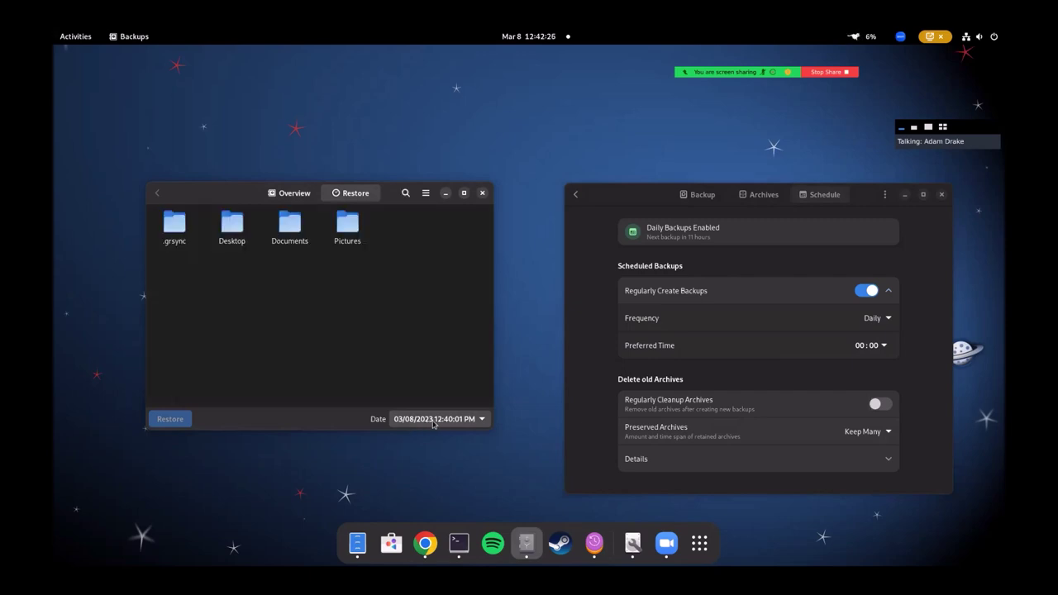
{"action": "left_click", "coordinate": [448, 422]}
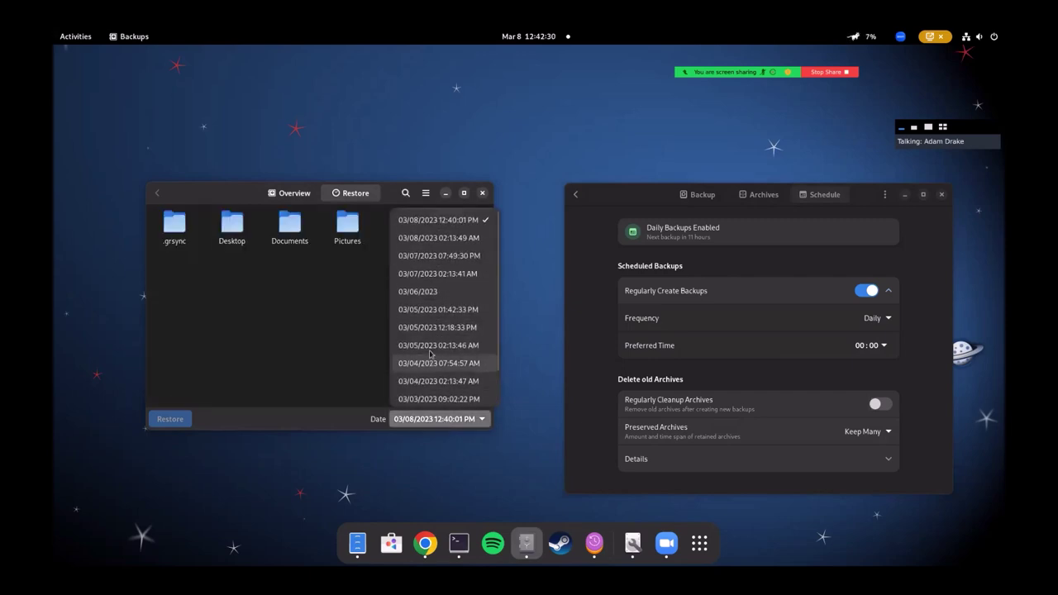
{"action": "left_click", "coordinate": [452, 239]}
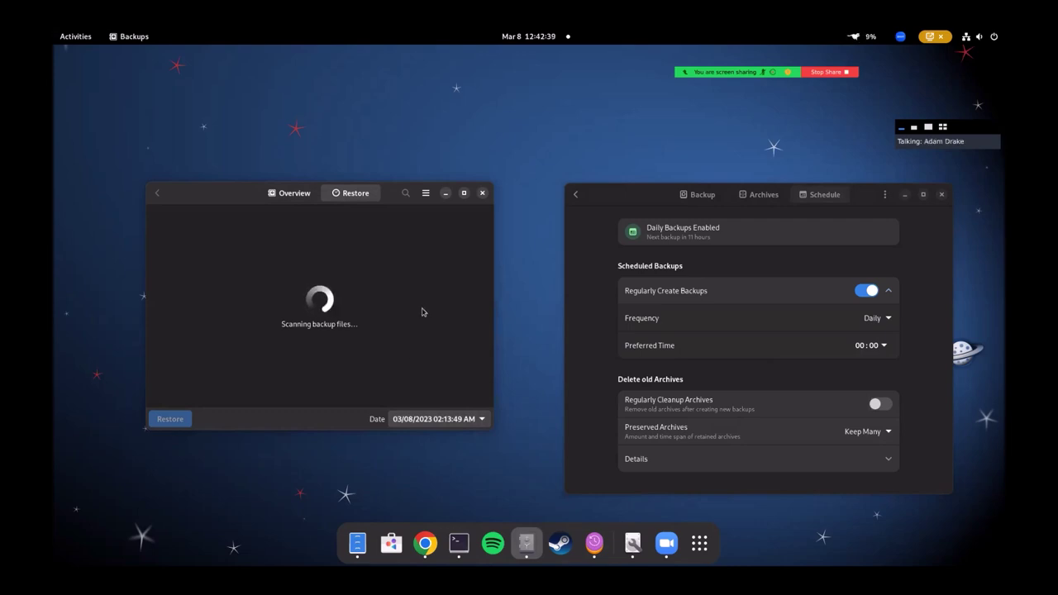
{"action": "double_click", "coordinate": [289, 229]}
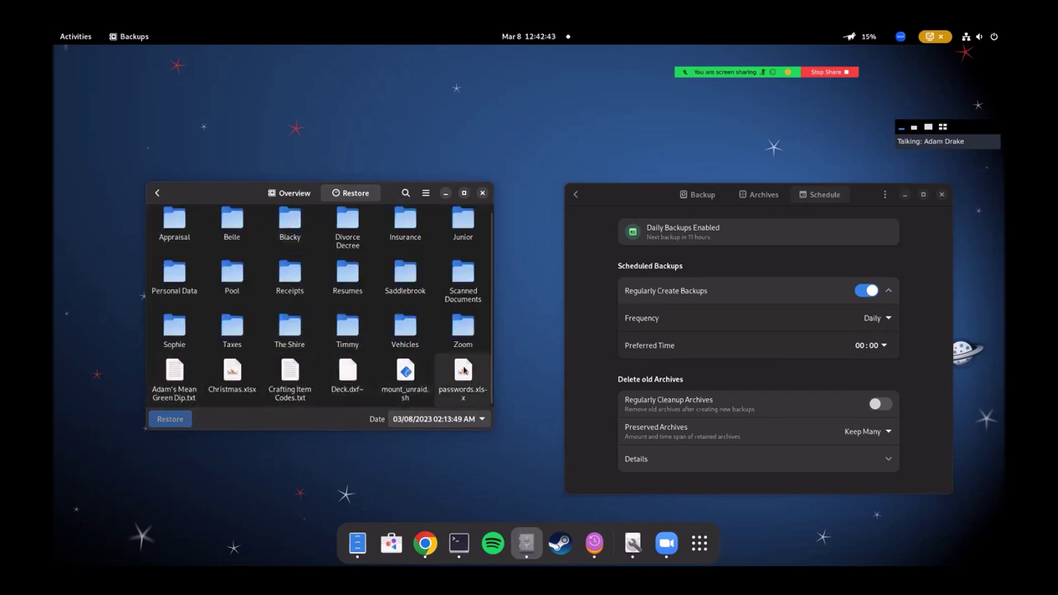
- Change the restore date to 03/08/2023 12:40:01 PM and select test.txt in that backup's Documents folder
{"action": "left_click", "coordinate": [414, 422]}
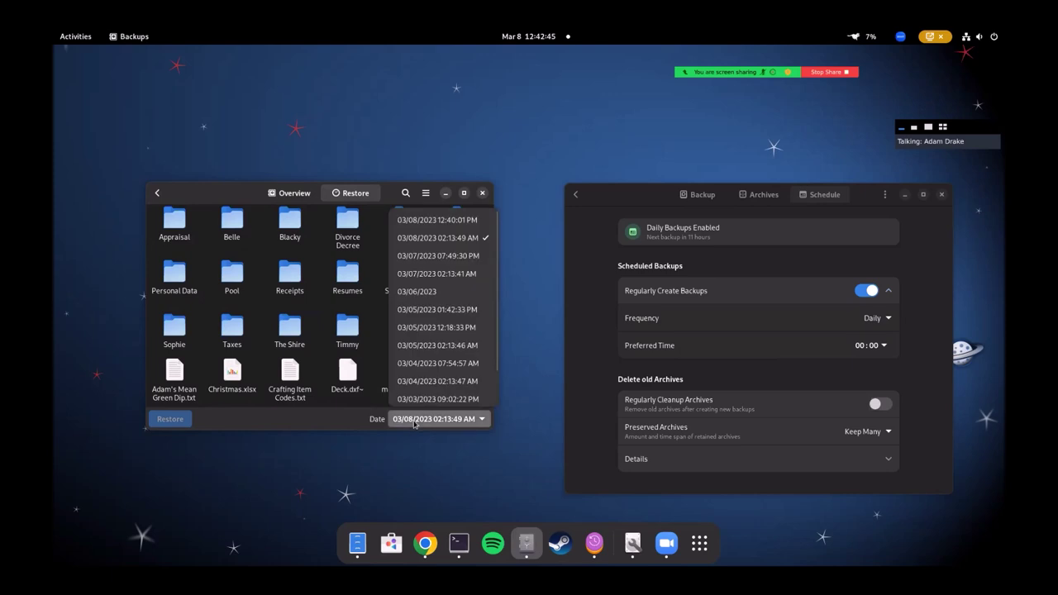
{"action": "left_click", "coordinate": [457, 221]}
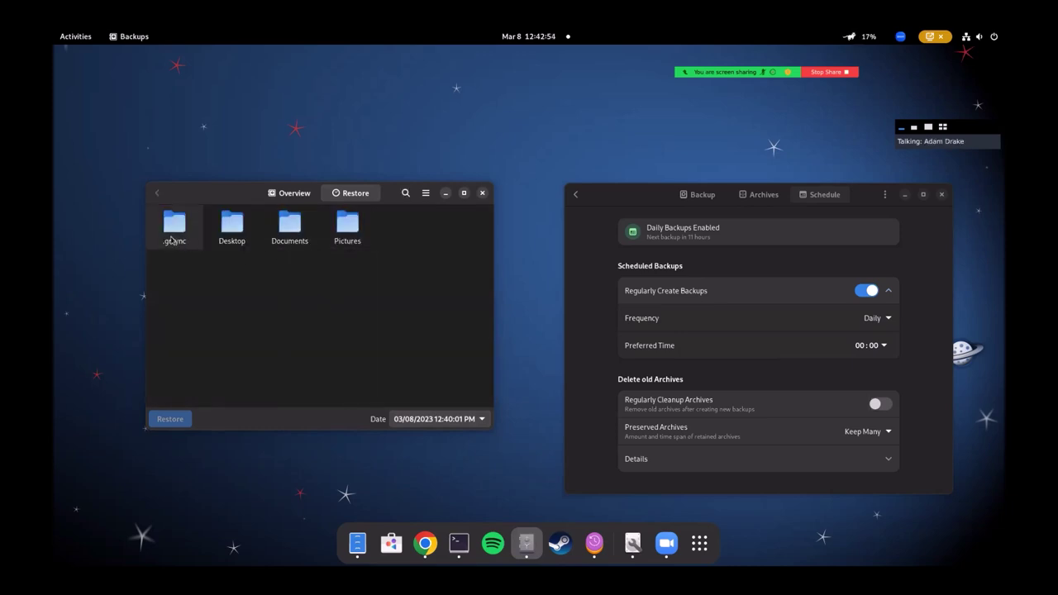
{"action": "double_click", "coordinate": [293, 231]}
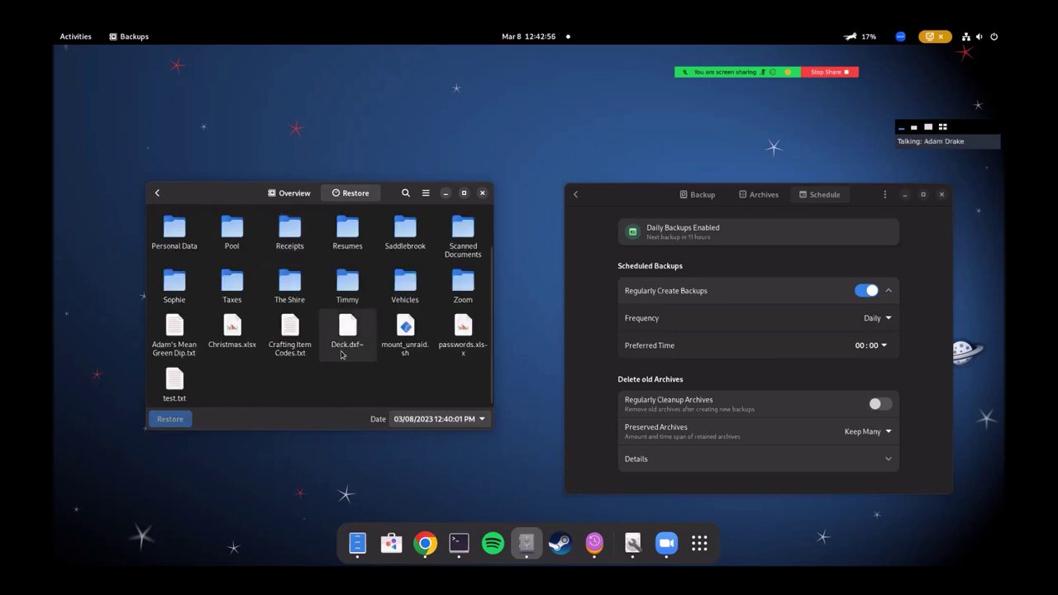
{"action": "left_click", "coordinate": [178, 381]}
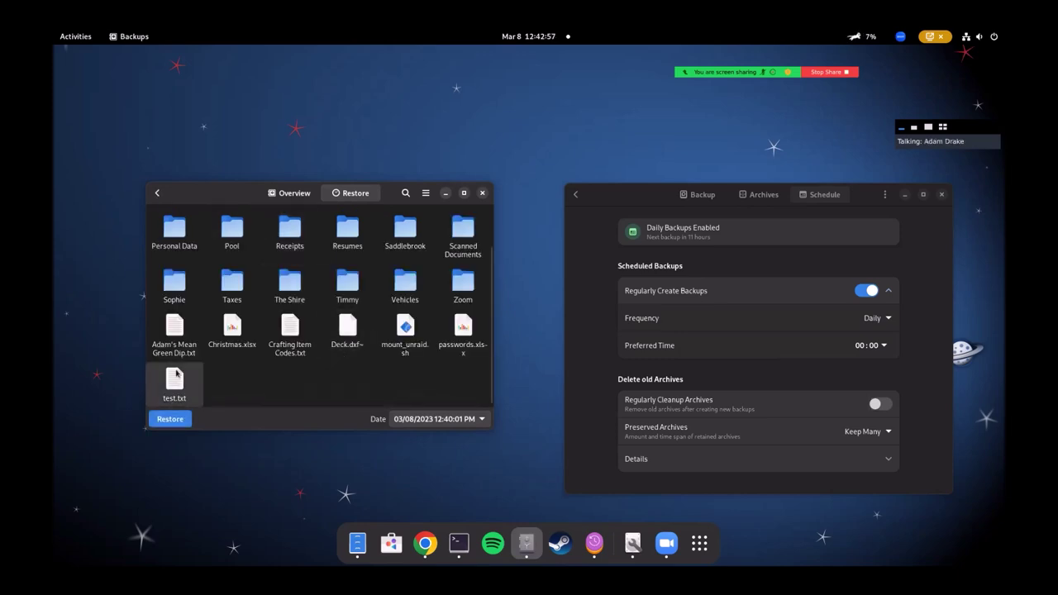
- Center the Pika Backup window and review its backup setup, archives overview and last backup's info
{"action": "left_click_drag", "start_coordinate": [652, 201], "coordinate": [388, 152]}
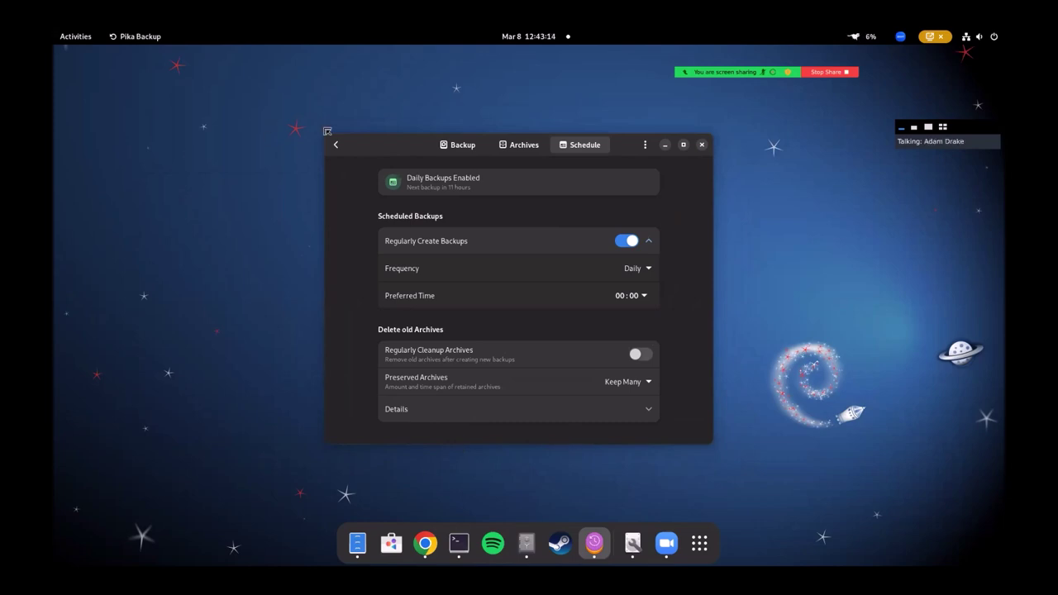
{"action": "mouse_move", "coordinate": [405, 148]}
{"action": "left_mouse_down"}
{"action": "mouse_move", "coordinate": [391, 151]}
{"action": "mouse_move", "coordinate": [409, 144]}
{"action": "left_mouse_up"}
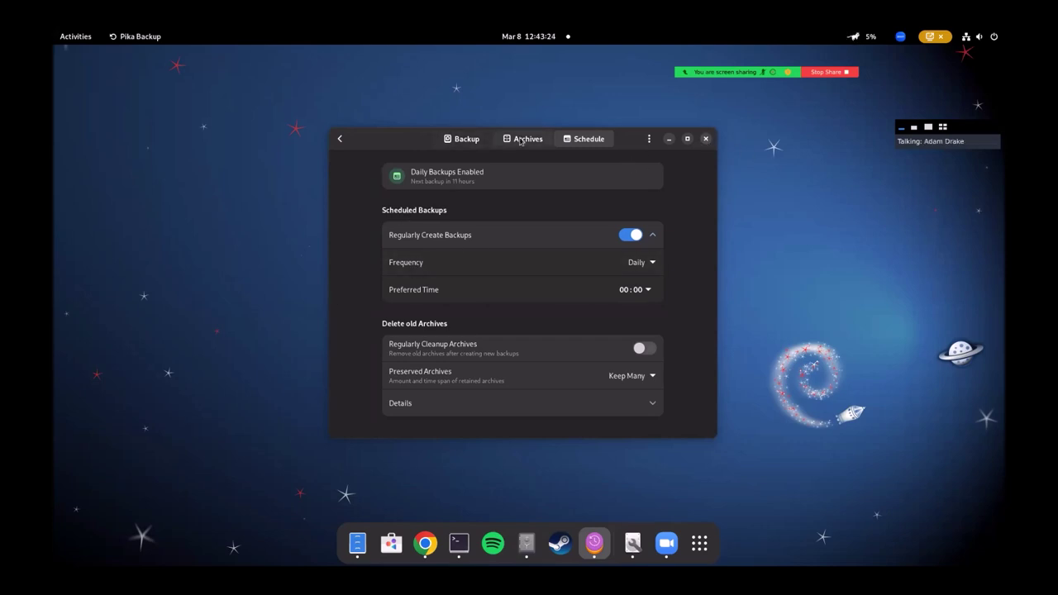
{"action": "left_click", "coordinate": [463, 139]}
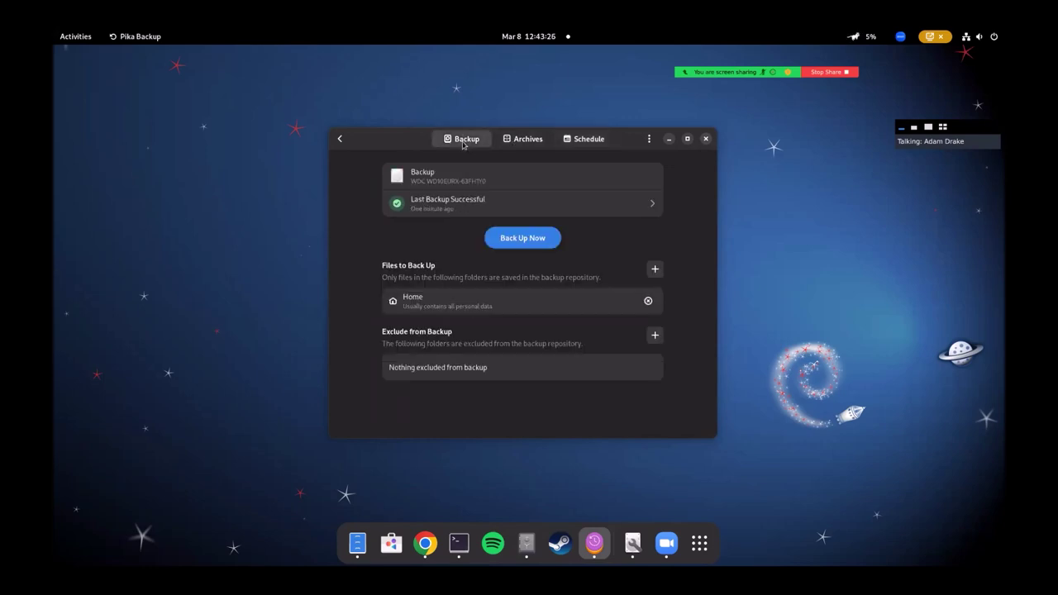
{"action": "left_click", "coordinate": [529, 141]}
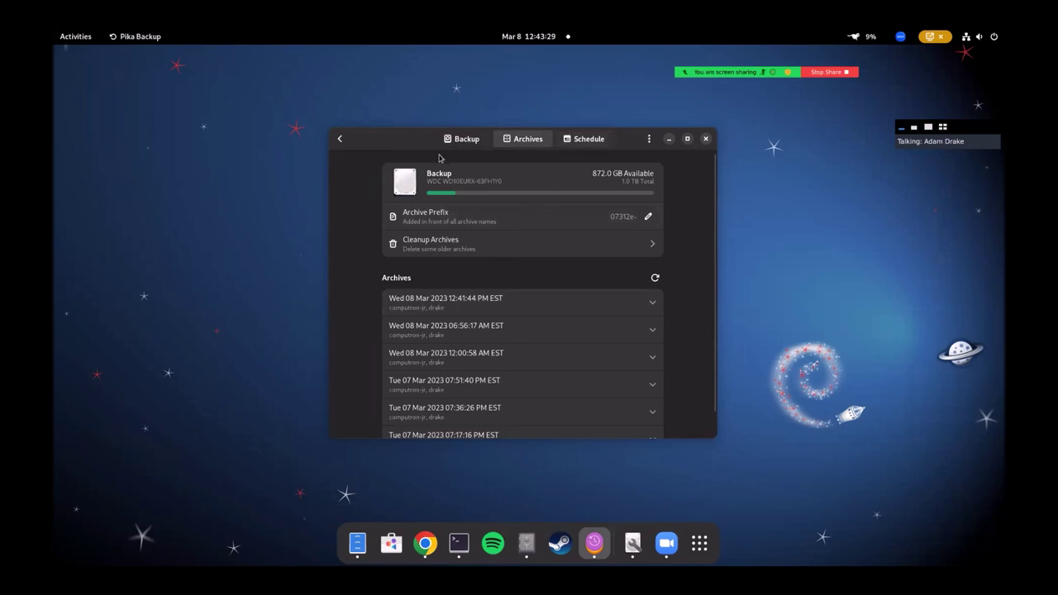
{"action": "left_click", "coordinate": [467, 140]}
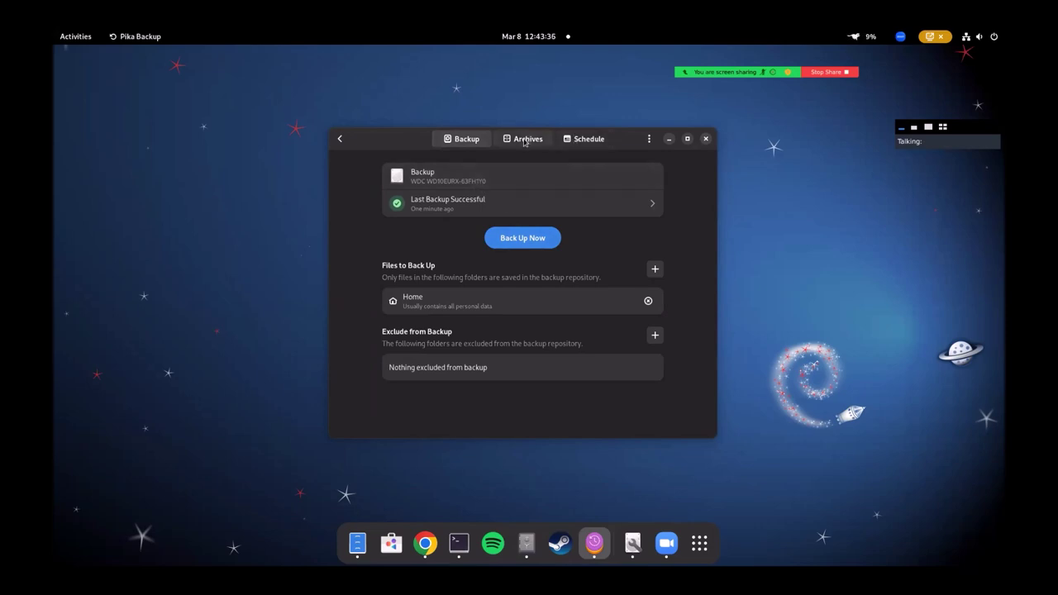
{"action": "left_click", "coordinate": [488, 209]}
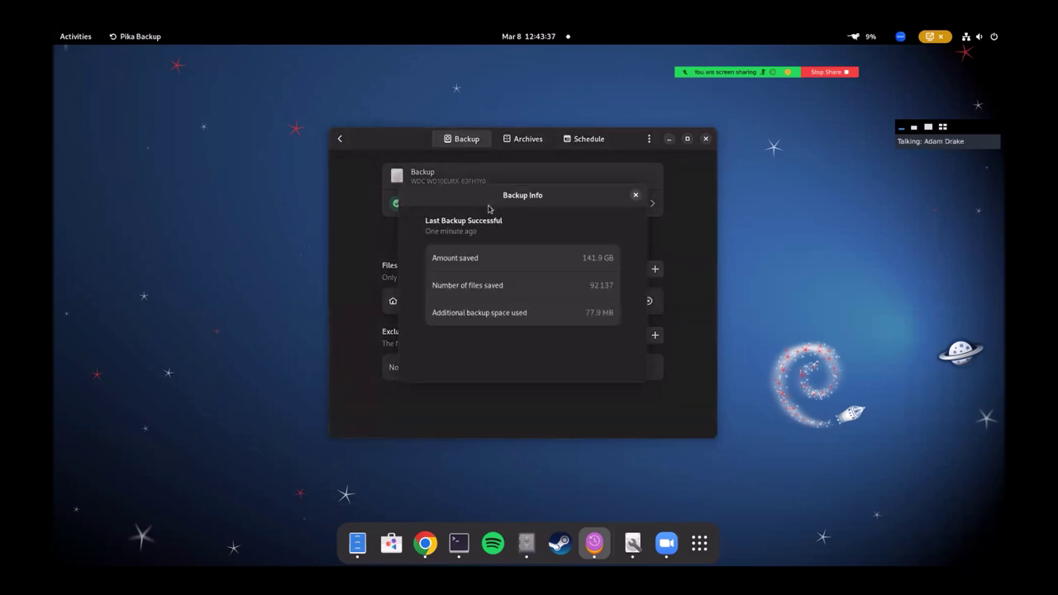
{"action": "left_click", "coordinate": [636, 195]}
- Browse the saved files of the Wed 08 Mar 2023 12:41:44 PM archive, then close the file browser and Pika Backup
{"action": "left_click", "coordinate": [516, 140]}
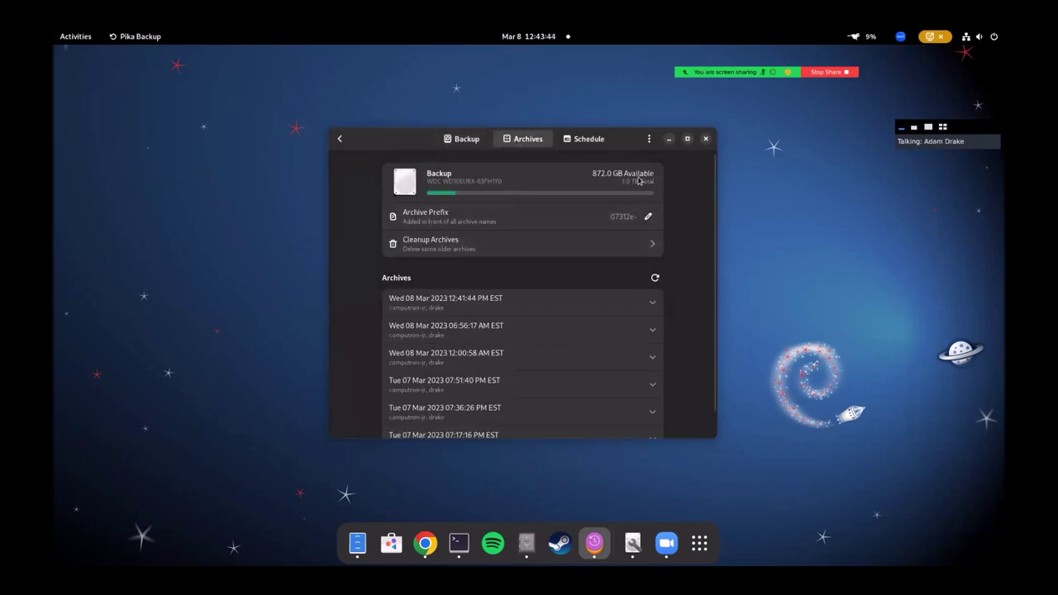
{"action": "scroll", "coordinate": [475, 303], "scroll_direction": "down", "scroll_amount": 2}
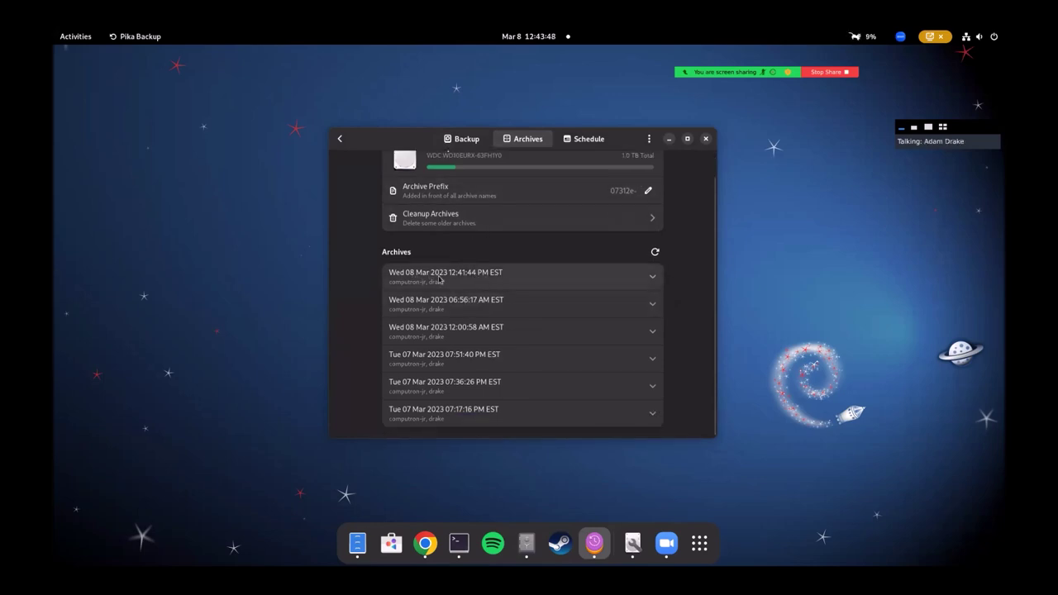
{"action": "left_click", "coordinate": [653, 279]}
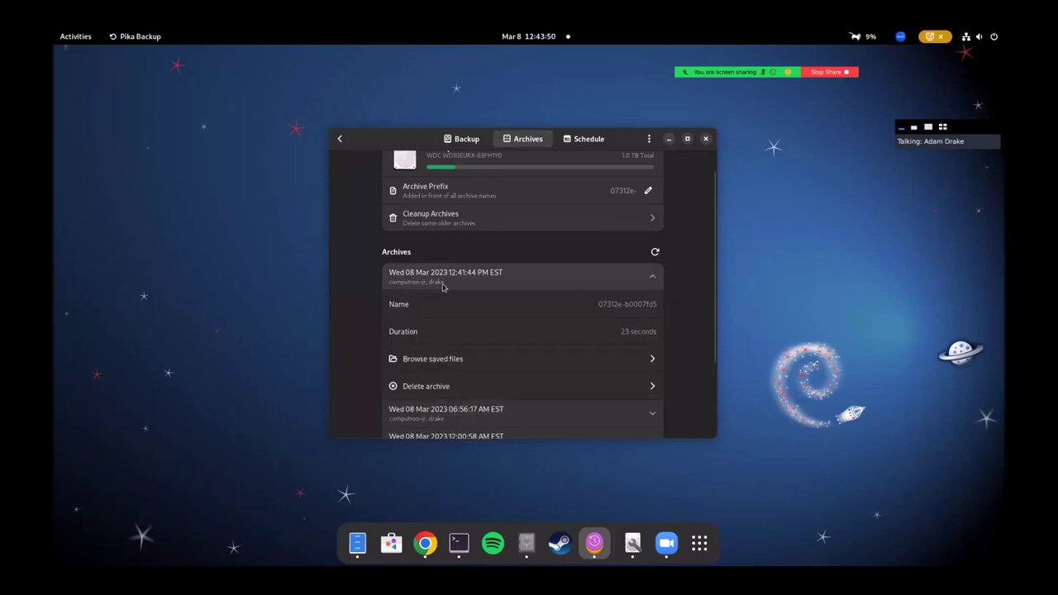
{"action": "left_click", "coordinate": [432, 363]}
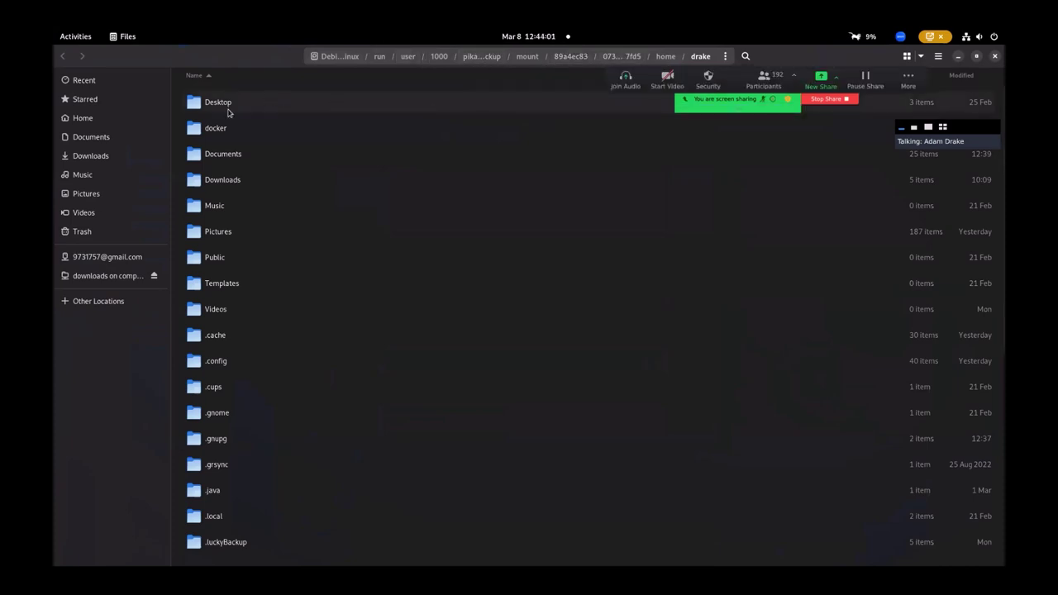
{"action": "scroll", "coordinate": [254, 496], "scroll_direction": "down", "scroll_amount": 8}
{"action": "scroll", "coordinate": [253, 488], "scroll_direction": "up", "scroll_amount": 8}
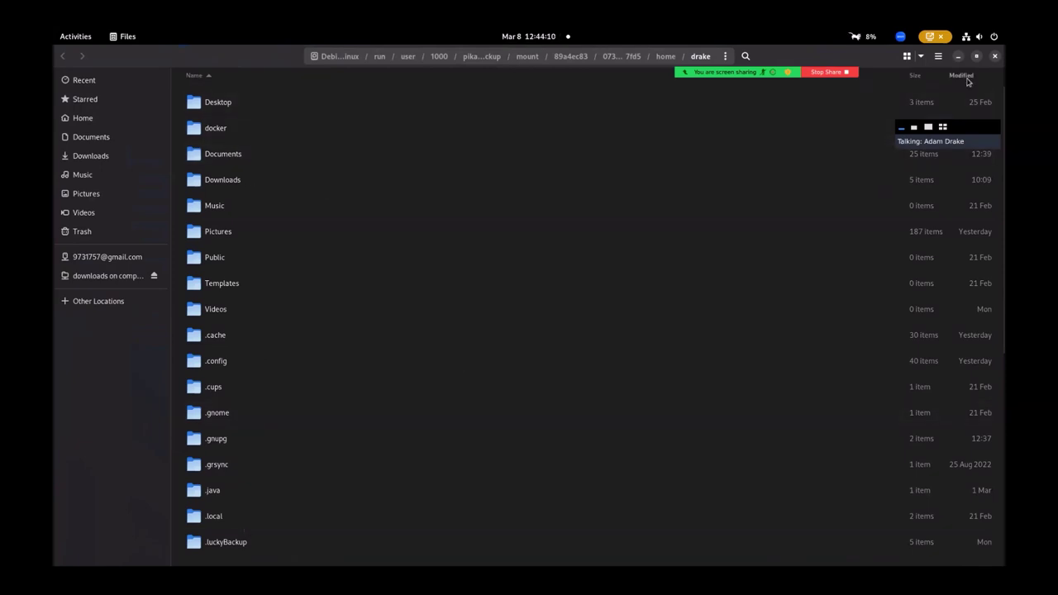
{"action": "left_click", "coordinate": [996, 57]}
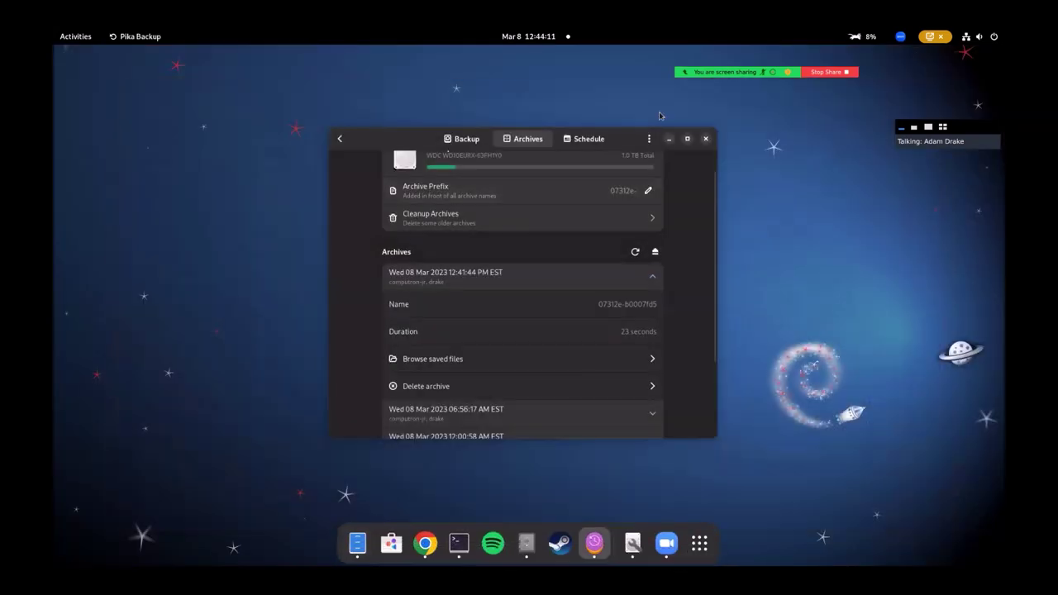
{"action": "left_click", "coordinate": [707, 140]}
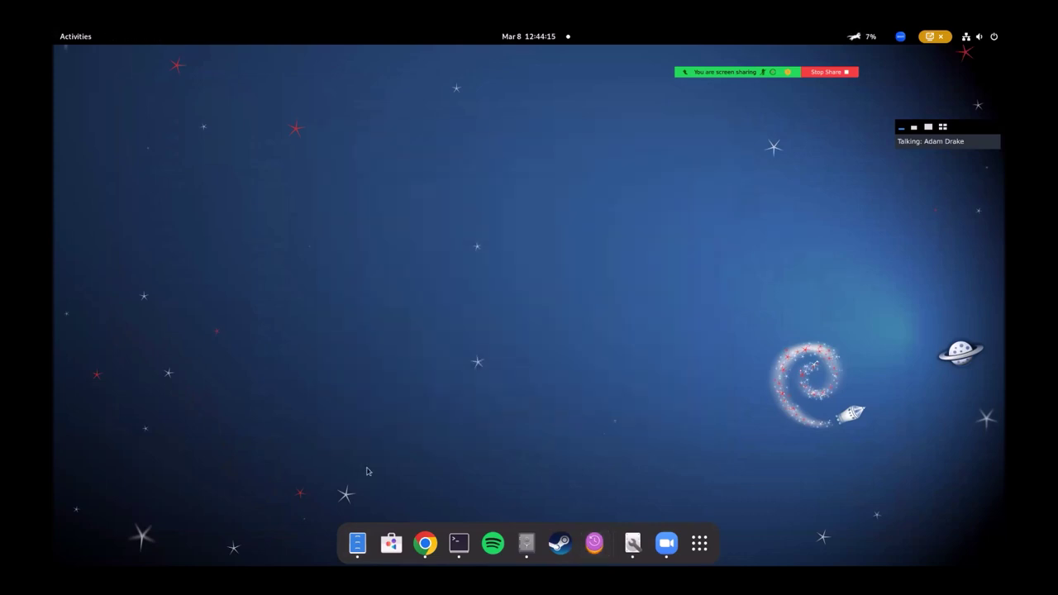
- Switch to Chrome, open computron.local in a new tab and log in to Unraid with the saved username and password
{"action": "left_click", "coordinate": [425, 544]}
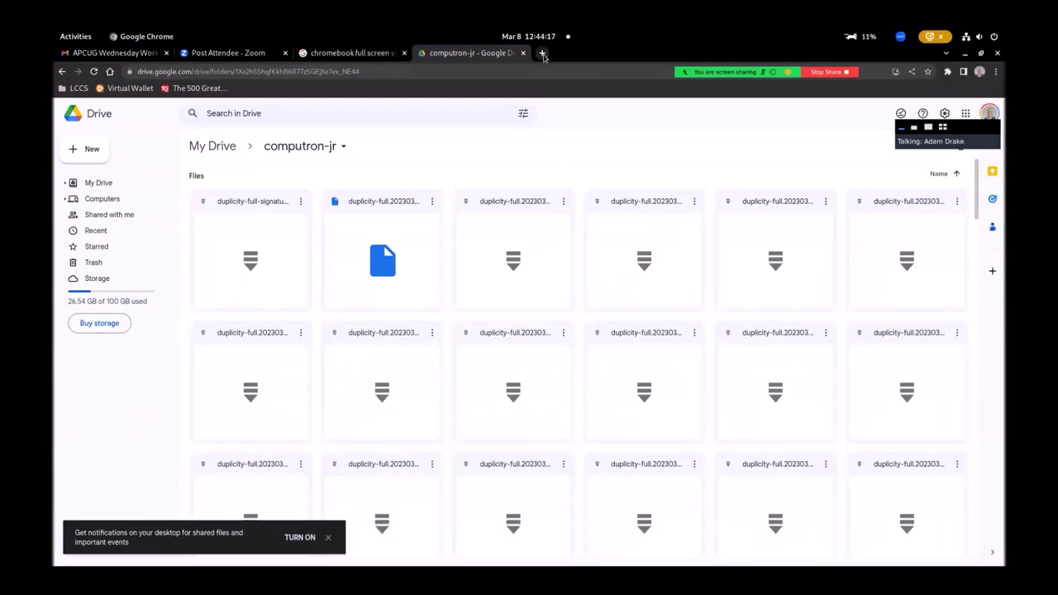
{"action": "left_click", "coordinate": [543, 53]}
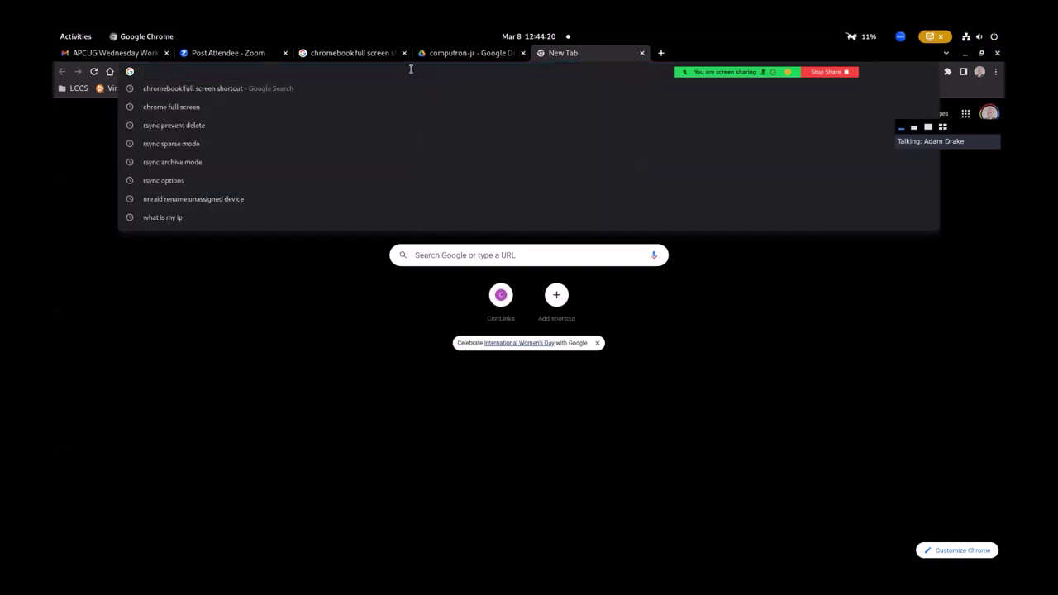
{"action": "type", "text": "computron.local"}
{"action": "key", "text": "Return"}
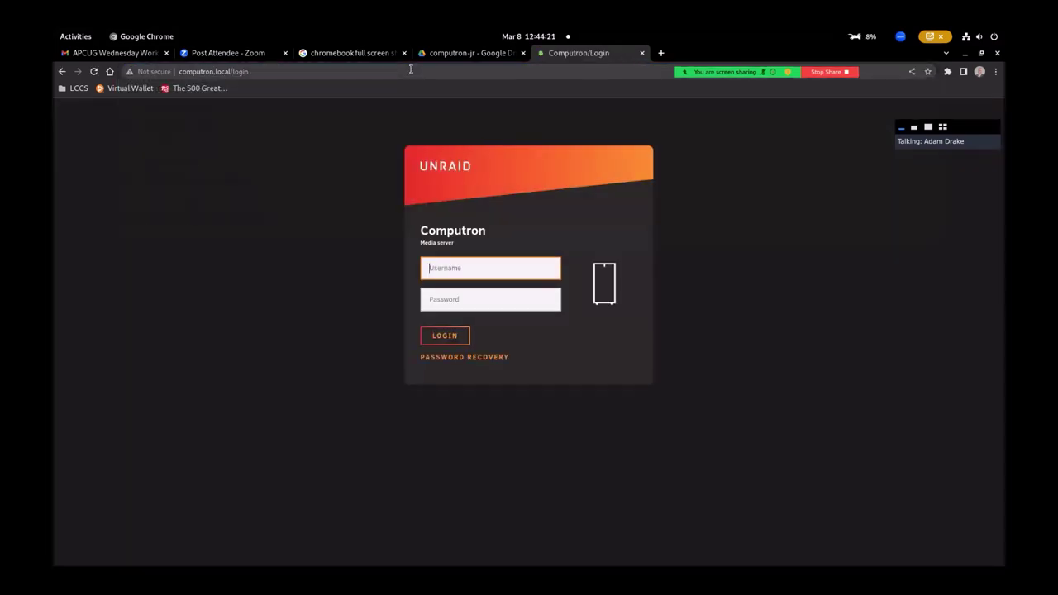
{"action": "left_click", "coordinate": [450, 268]}
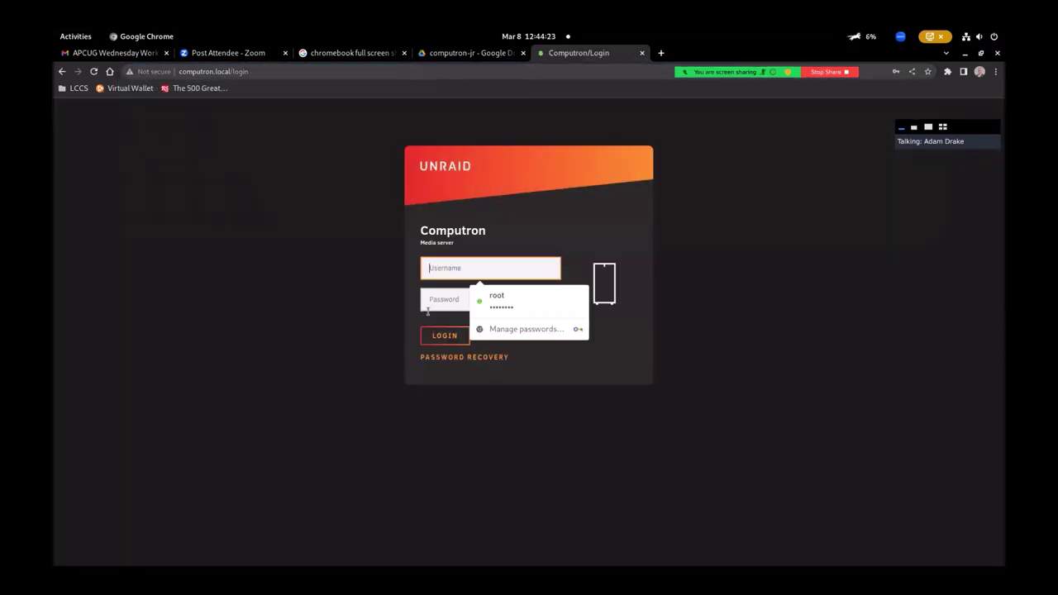
{"action": "left_click", "coordinate": [484, 299]}
{"action": "left_click", "coordinate": [439, 337]}
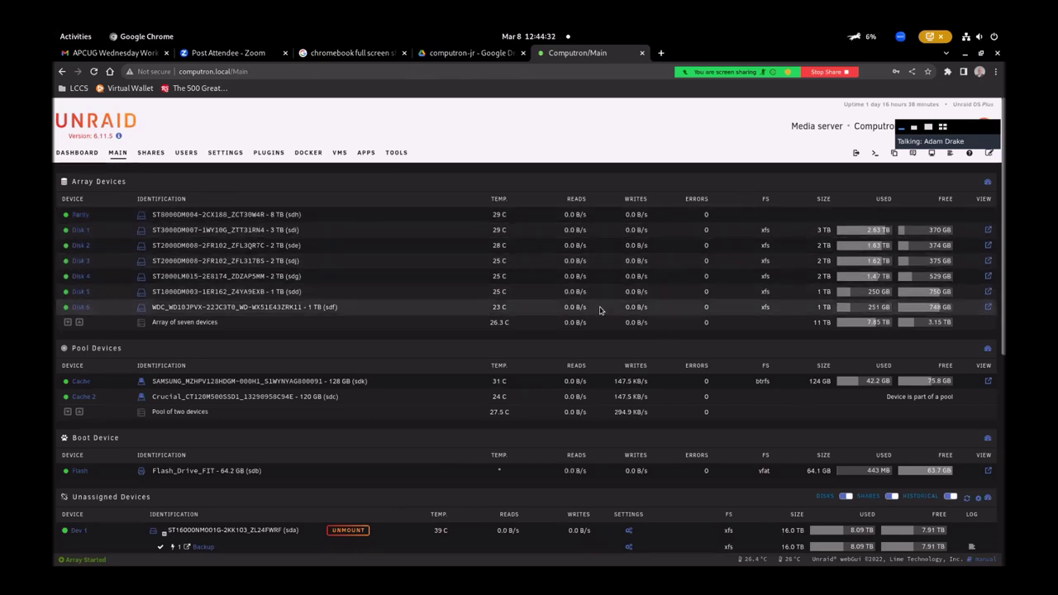
- Examine the Unraid server's disks and unassigned Backup device, and look through the installed plugins as far as User Scripts
{"action": "scroll", "coordinate": [430, 354], "scroll_direction": "down", "scroll_amount": 4}
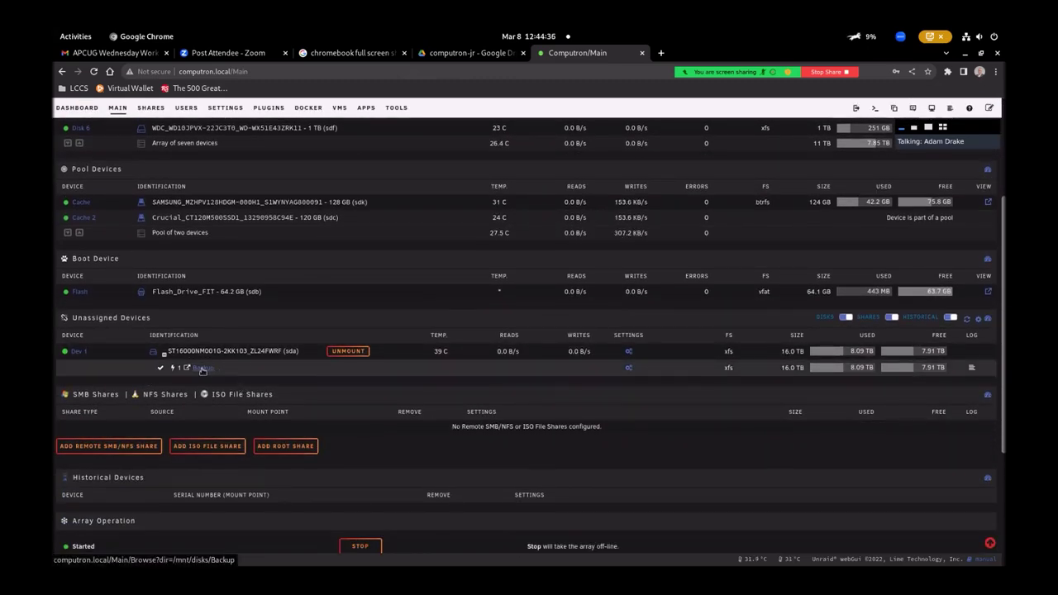
{"action": "scroll", "coordinate": [199, 331], "scroll_direction": "up", "scroll_amount": 4}
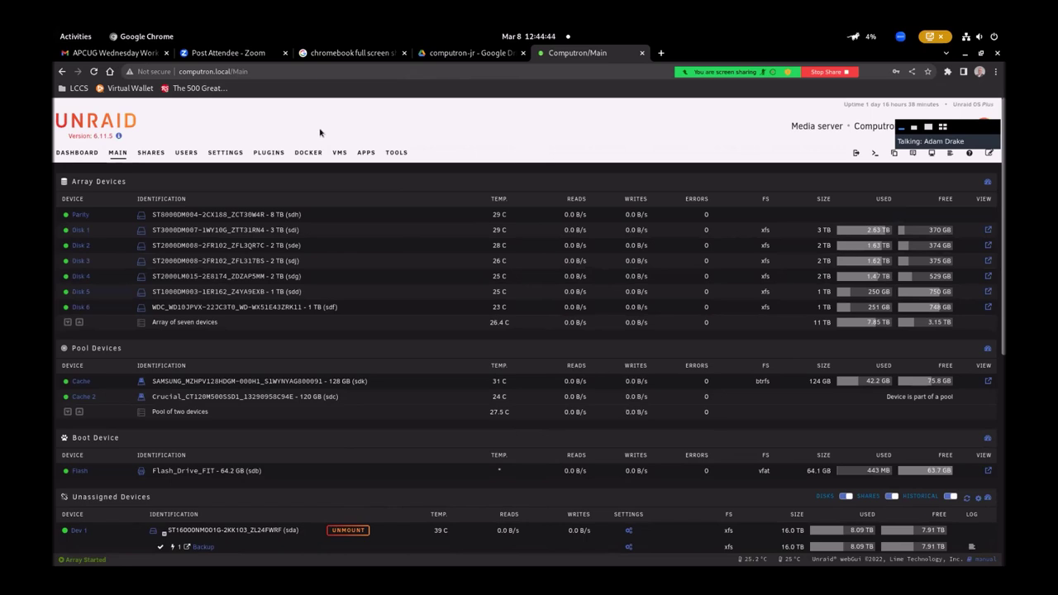
{"action": "left_click", "coordinate": [269, 153]}
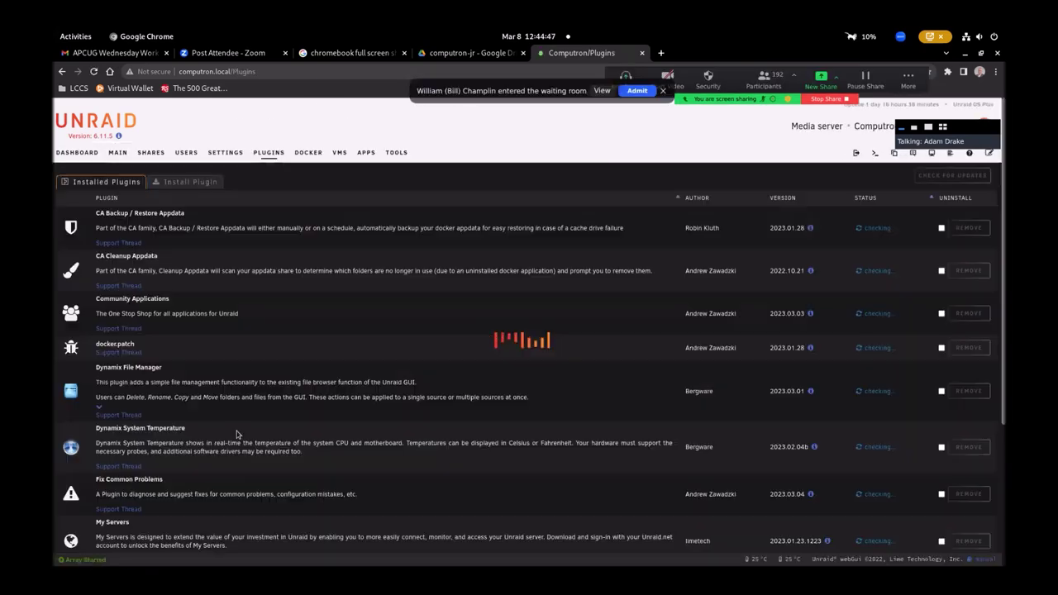
{"action": "scroll", "coordinate": [157, 439], "scroll_direction": "down", "scroll_amount": 5}
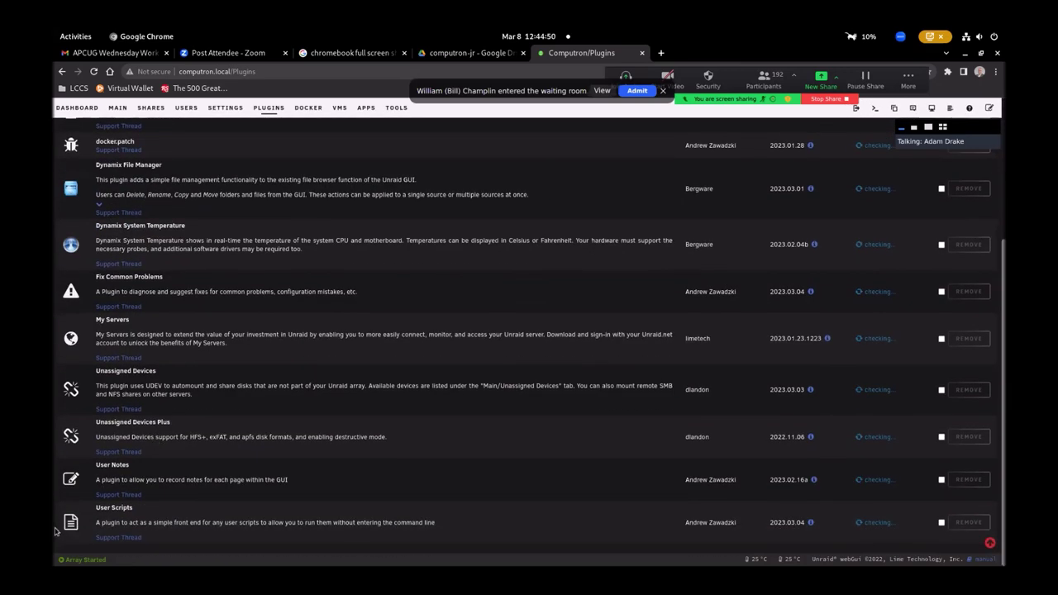
- Open the User Scripts plugin and review the Backup to External Drive script's options and custom cron schedule
{"action": "left_click", "coordinate": [70, 523]}
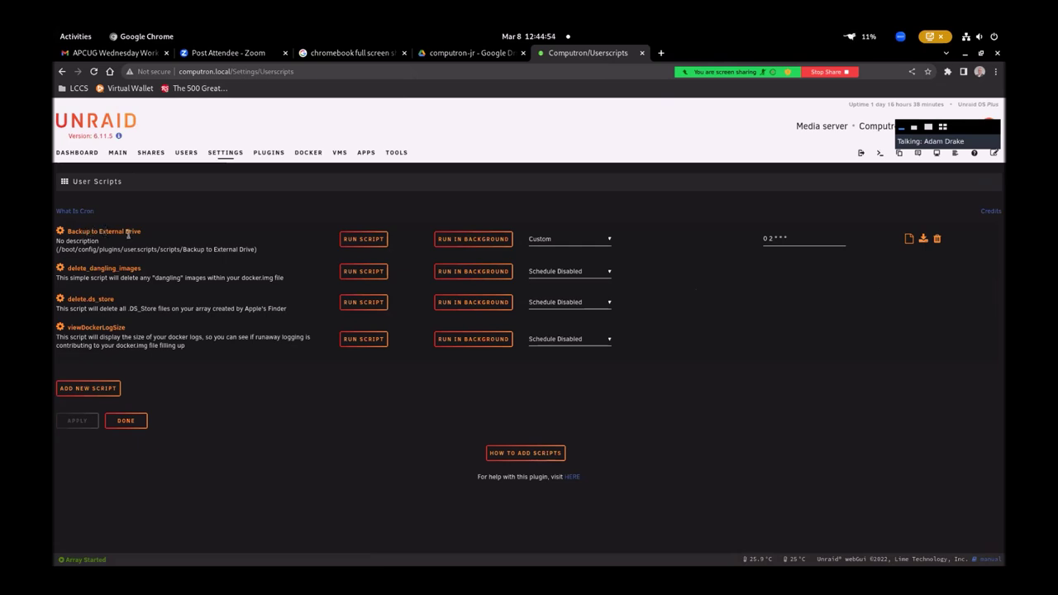
{"action": "left_click", "coordinate": [60, 232]}
{"action": "left_click", "coordinate": [60, 232]}
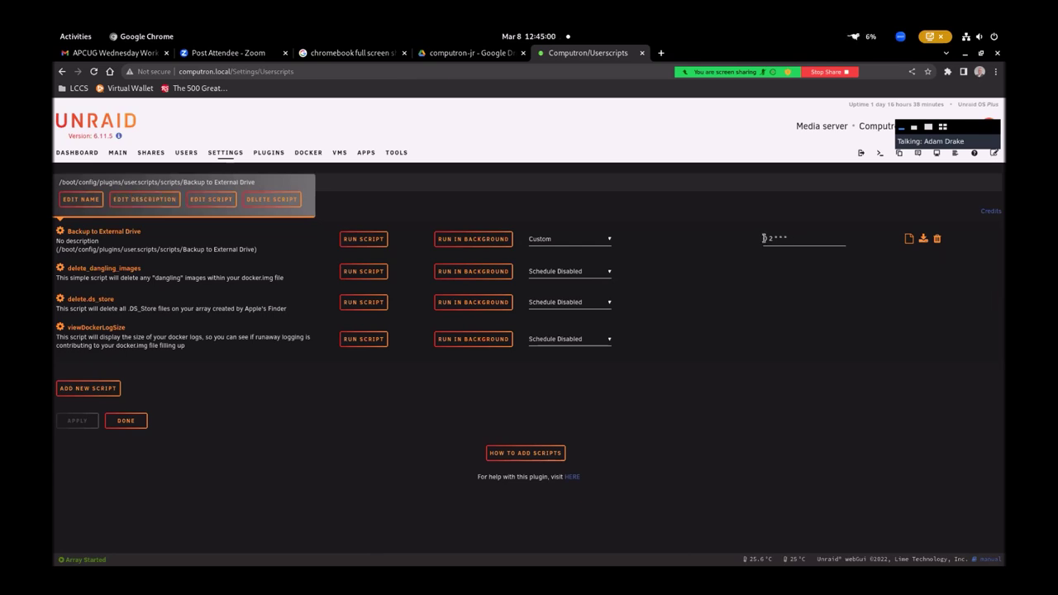
{"action": "left_click", "coordinate": [759, 241]}
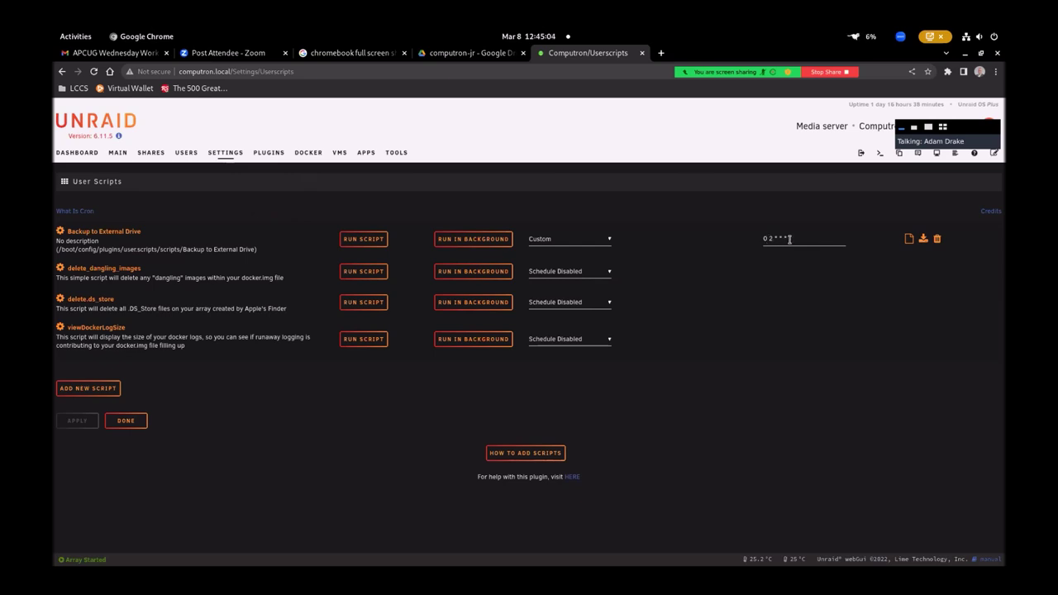
- Open the Backup to External Drive script for editing and examine its rsync command, from the options through the source and destination paths
{"action": "left_click", "coordinate": [60, 233]}
{"action": "left_click", "coordinate": [208, 199]}
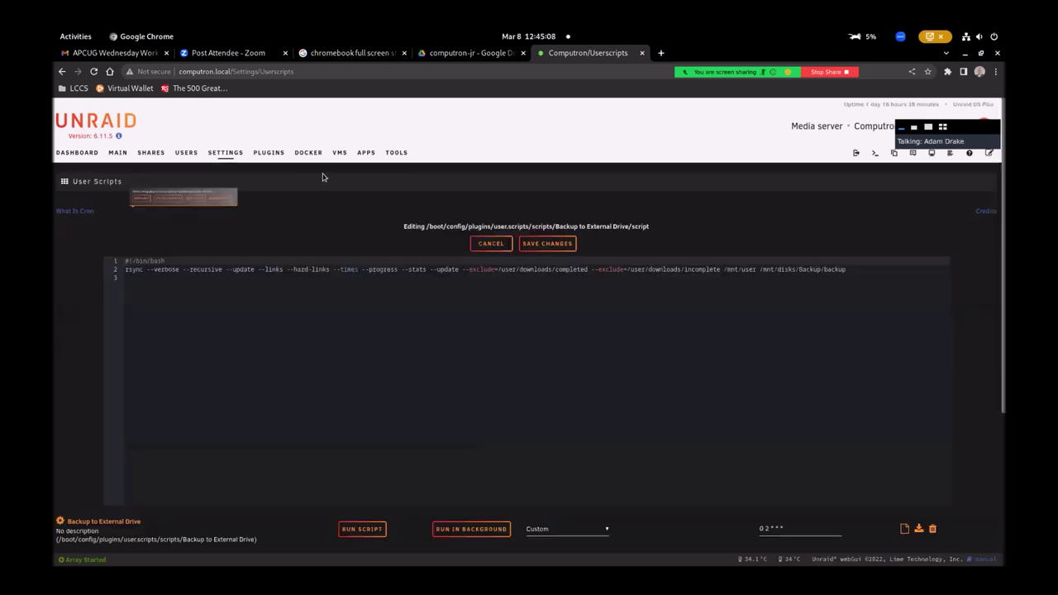
{"action": "left_click_drag", "start_coordinate": [123, 269], "coordinate": [245, 277]}
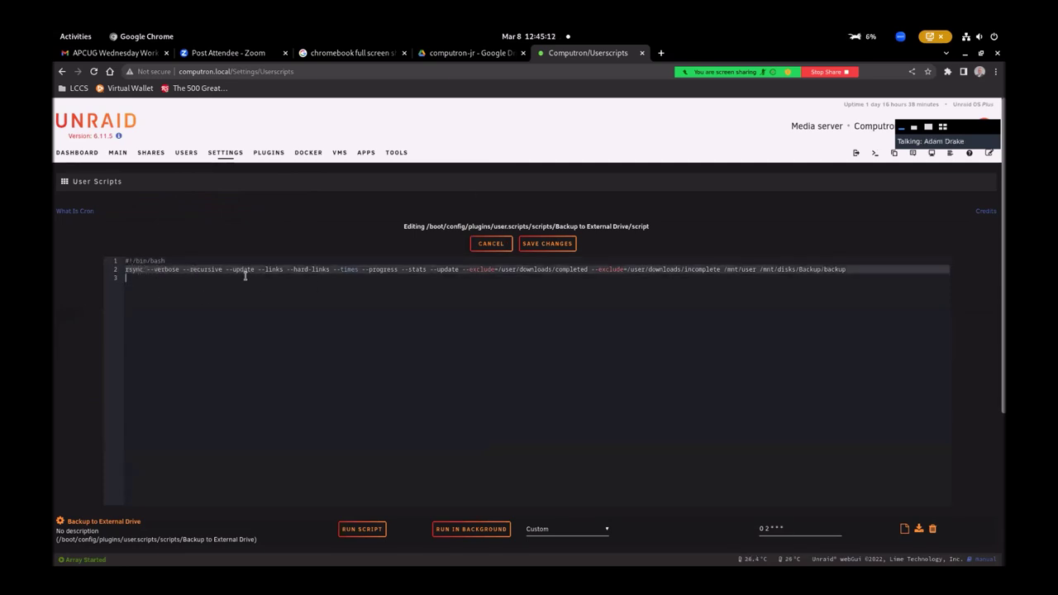
{"action": "left_click_drag", "start_coordinate": [161, 275], "coordinate": [852, 270]}
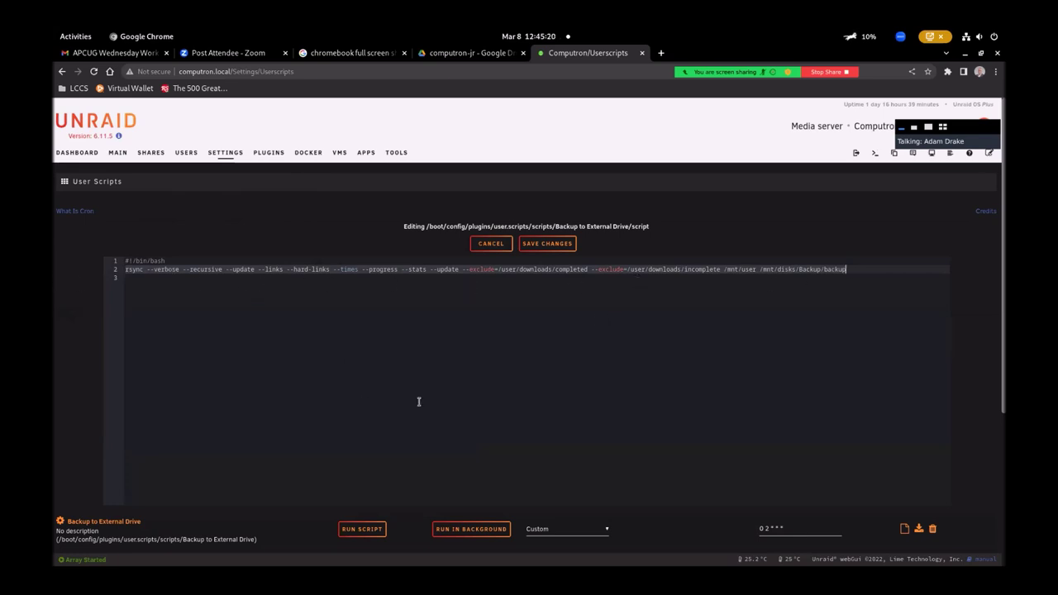
- Run the Backup to External Drive script, follow its file transfer output, and minimize the browser window
{"action": "left_click", "coordinate": [358, 532]}
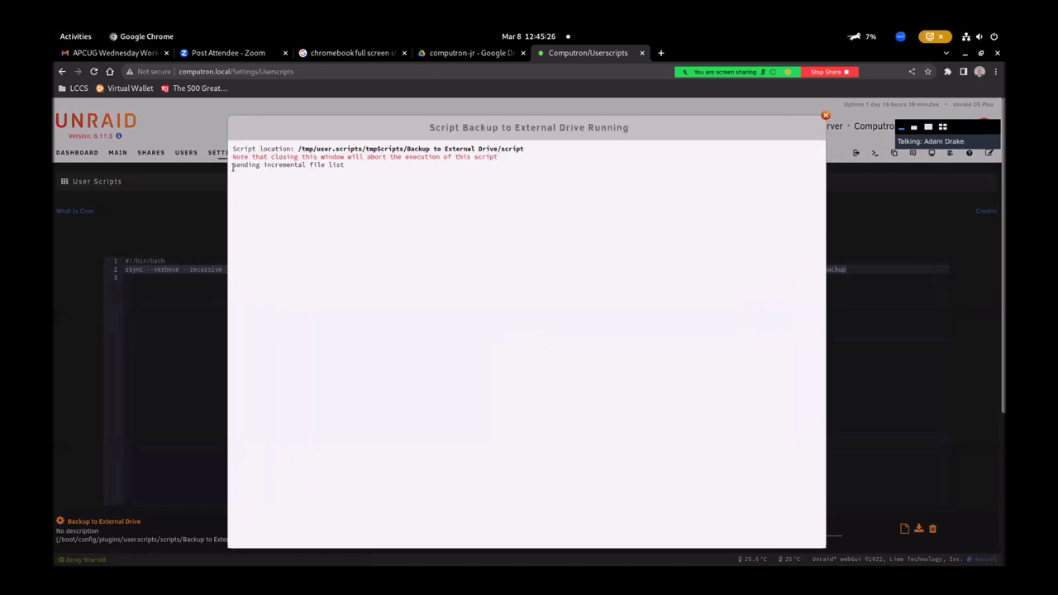
{"action": "left_click_drag", "start_coordinate": [232, 167], "coordinate": [389, 171]}
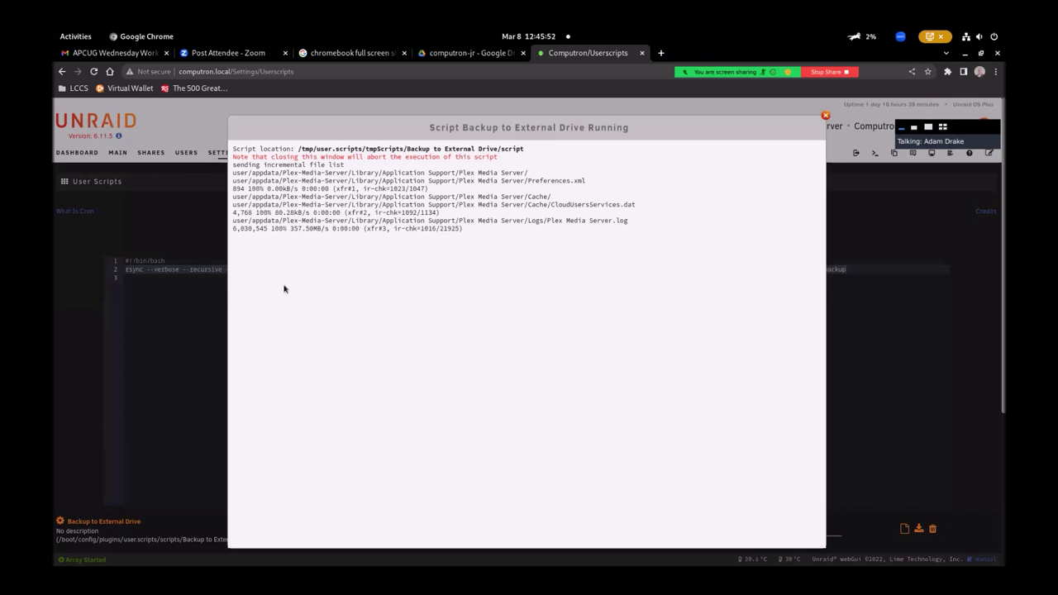
{"action": "left_click", "coordinate": [965, 53]}
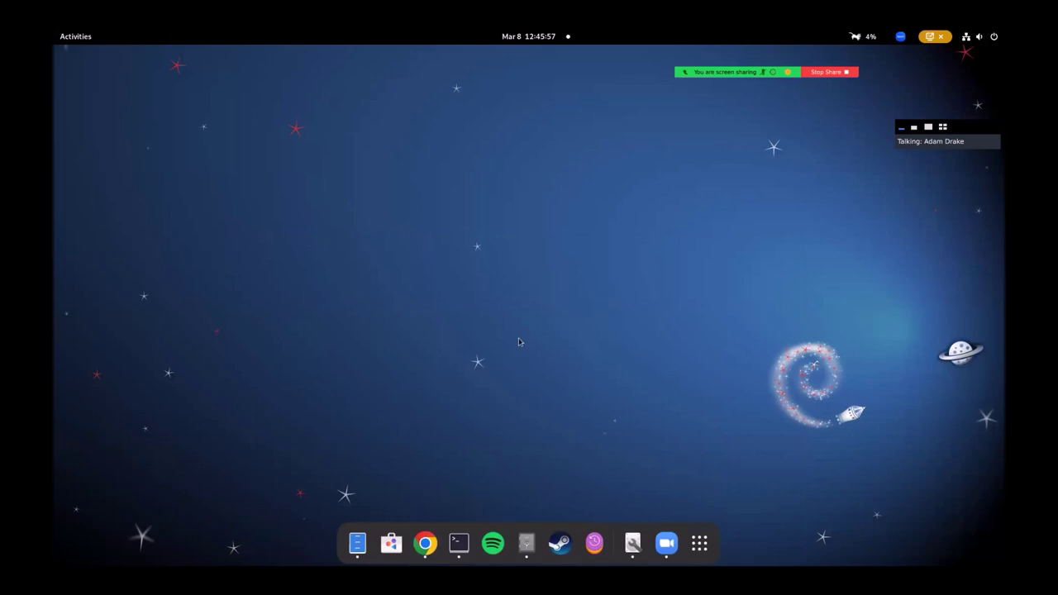